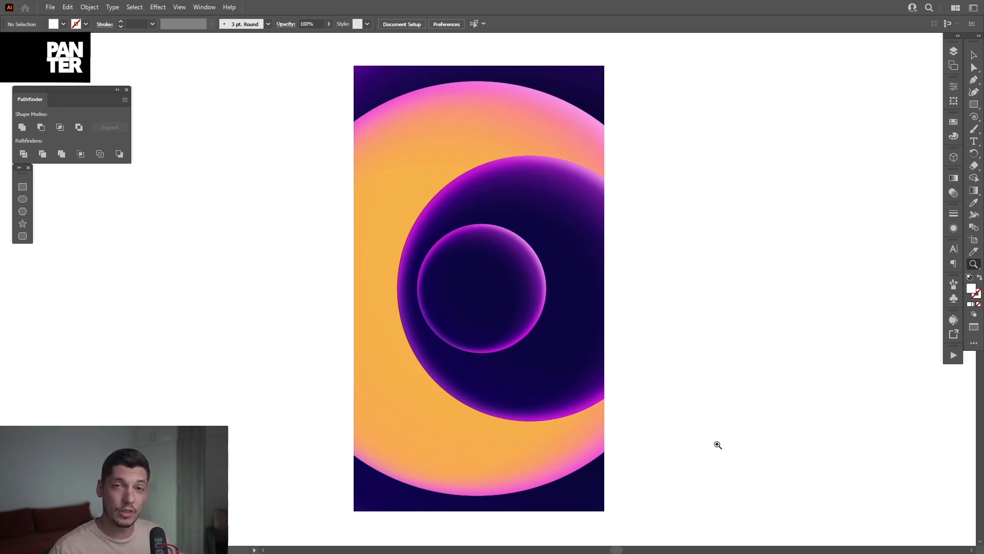
Draw a circle about 330 px wide near the middle of the black background and fill it with the R=27 G=20 B=100 swatch.
click(975, 105)
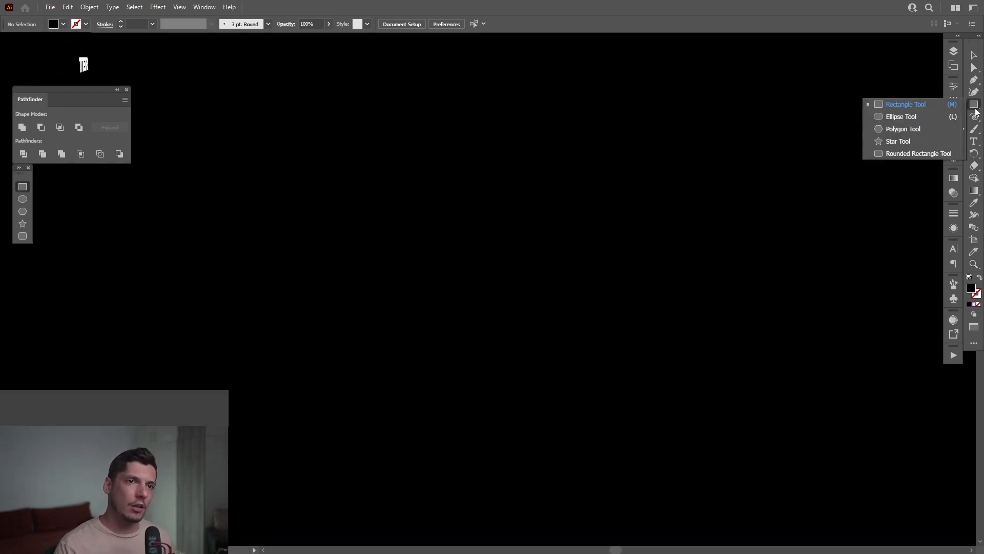
click(918, 114)
drag(513, 281, 644, 362)
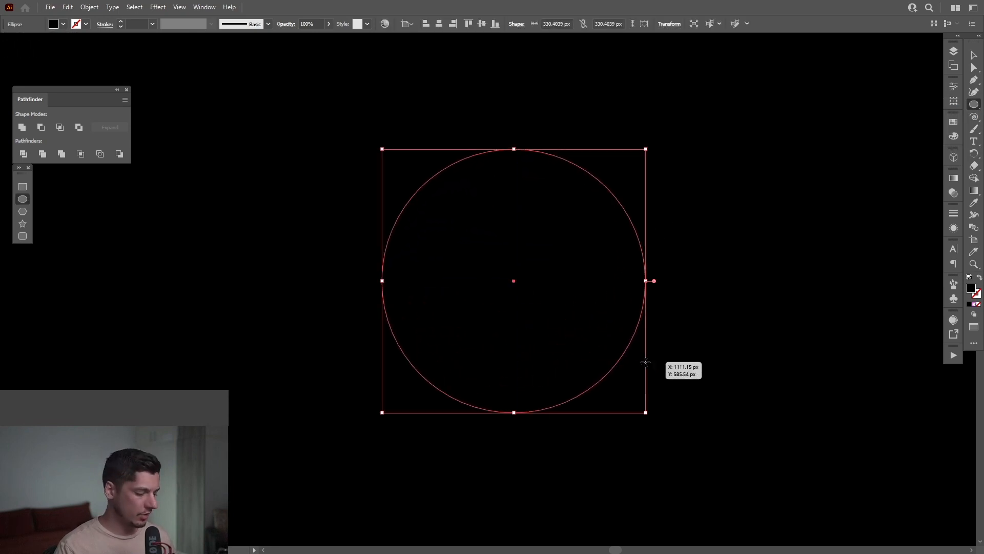
key(v)
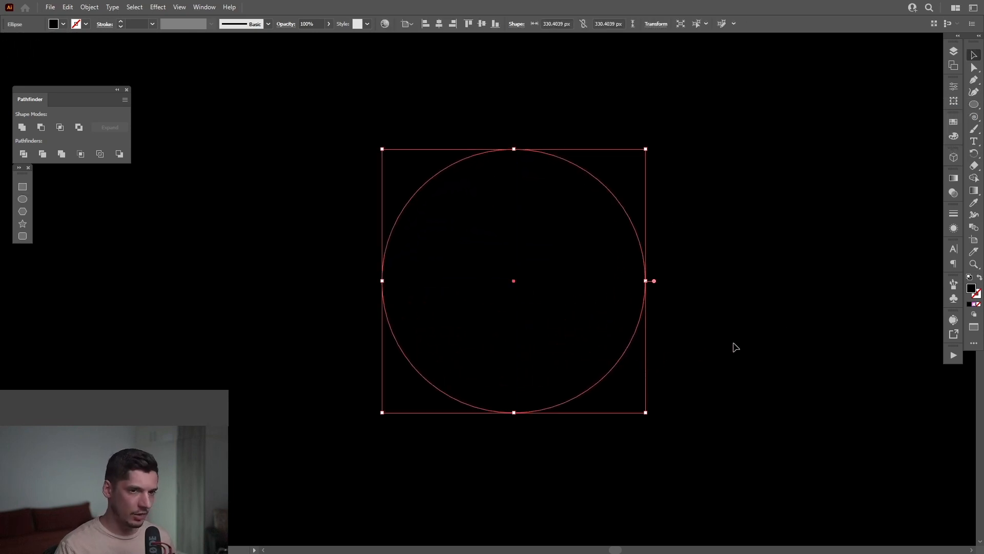
click(955, 123)
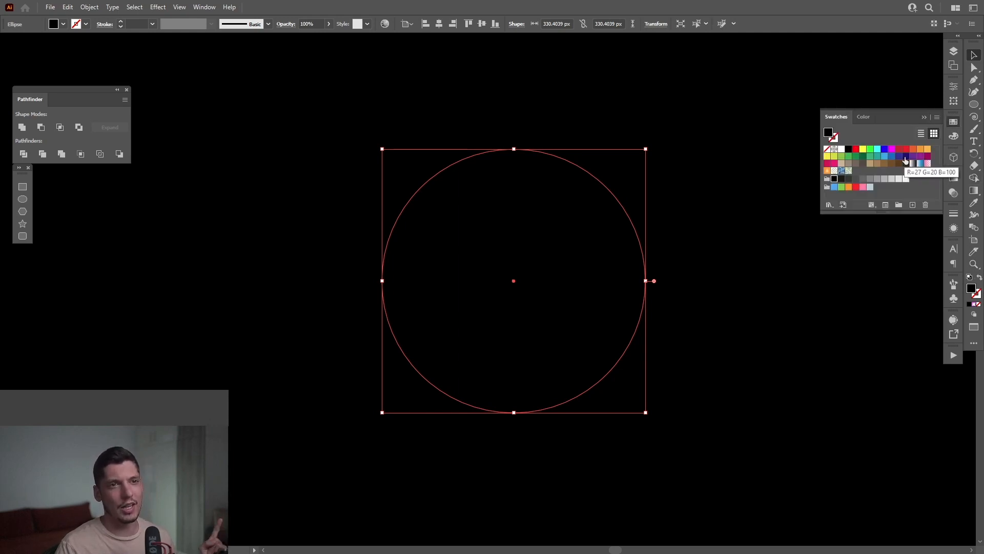
drag(905, 157, 545, 335)
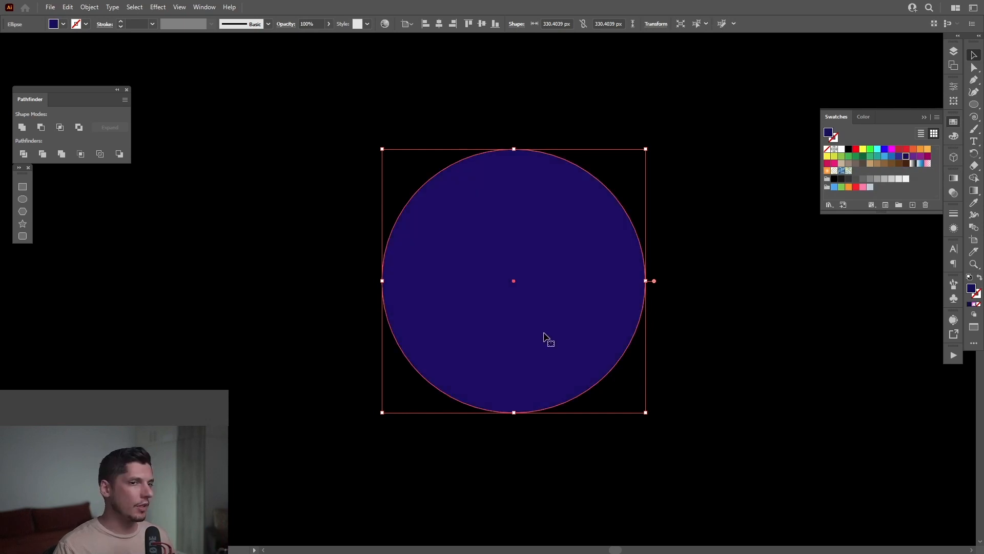
Copy the dark blue circle and paste the duplicate directly in front of it.
key(ctrl)
key(ctrl+f)
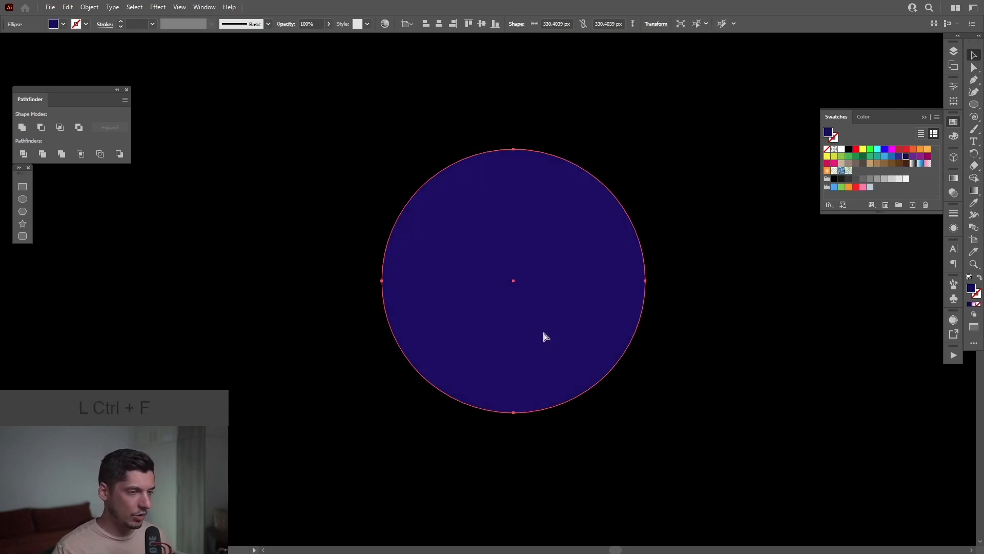
click(70, 7)
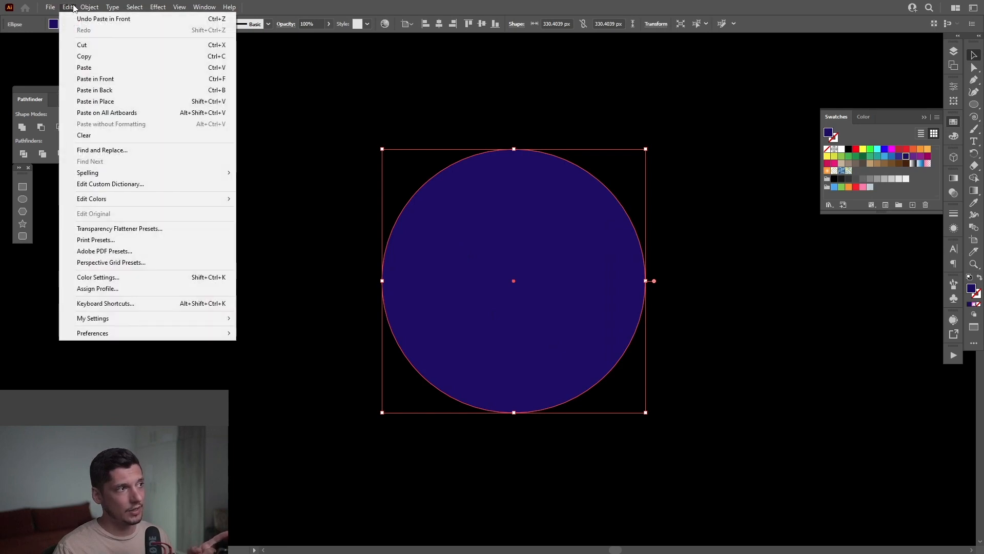
click(111, 80)
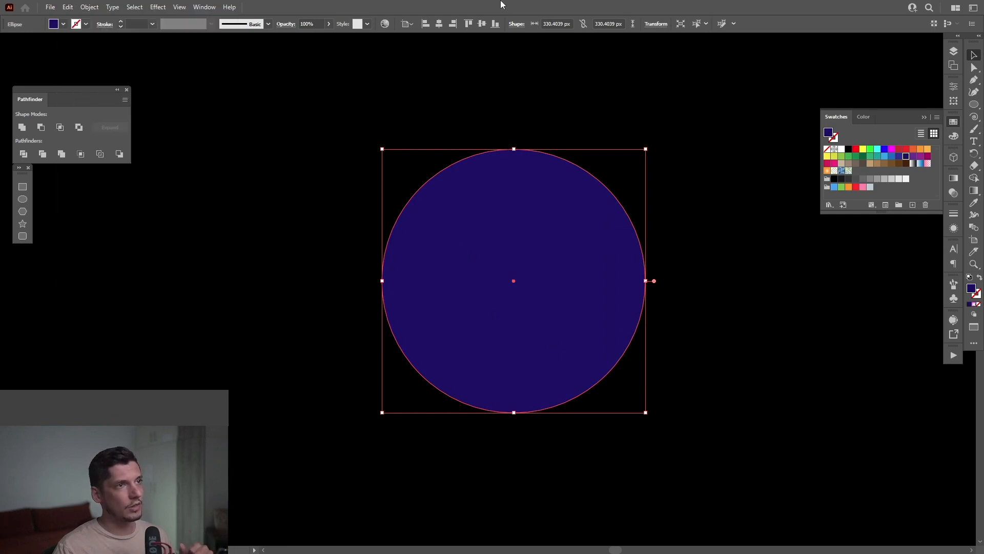
key(ctrl+z)
drag(513, 194, 558, 158)
key(ctrl+z)
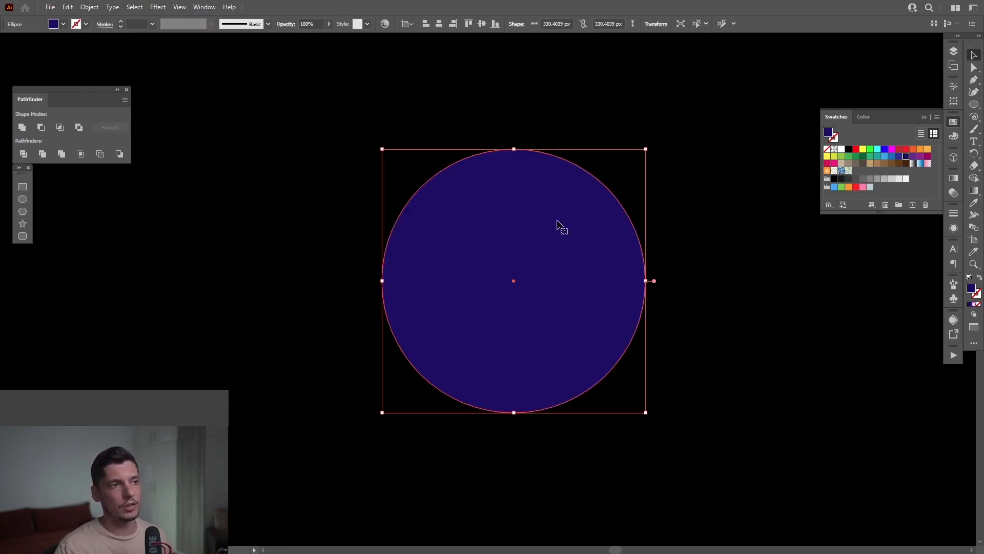
Apply a radial black-to-white gradient fill to the front circle.
scroll(564, 226, up, 1)
click(954, 180)
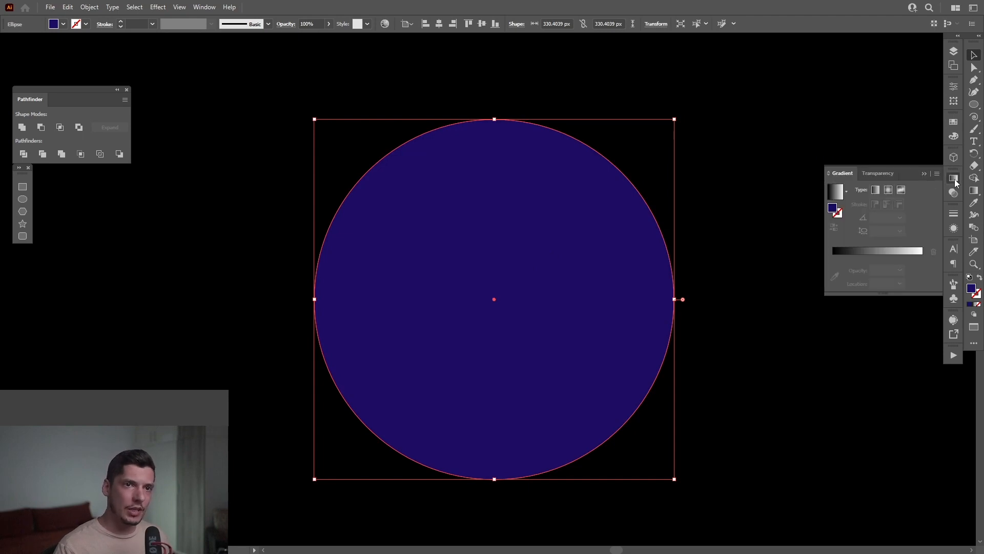
click(871, 251)
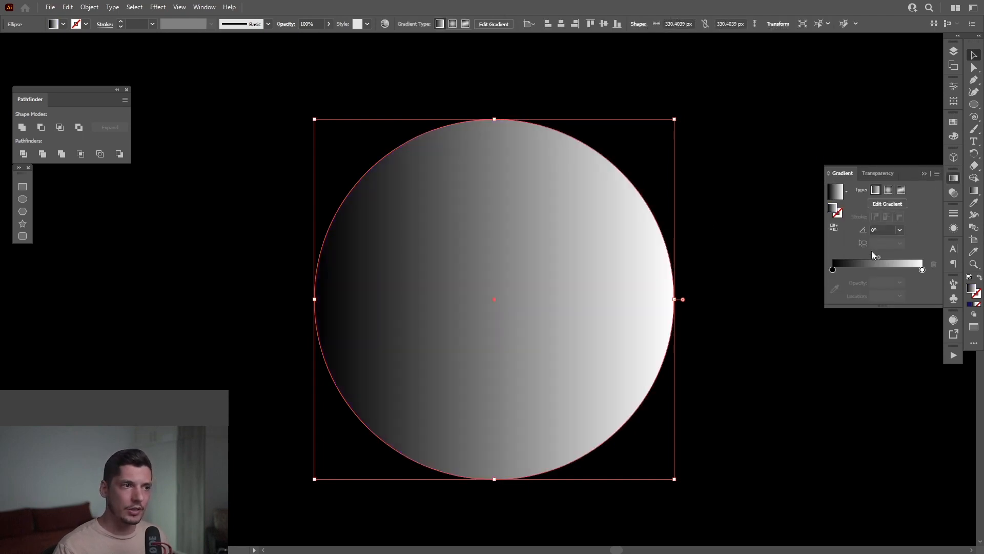
click(888, 191)
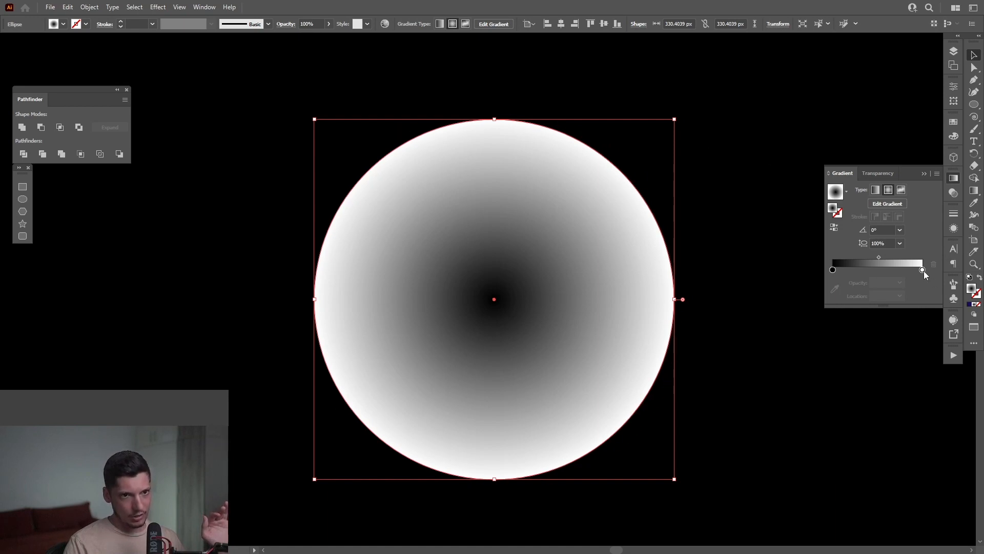
Recolour the gradient's outer white stop to pink FF72FF and copy its hex code.
mouse_move(923, 270)
mouse_down()
mouse_move(890, 271)
mouse_move(923, 270)
mouse_up()
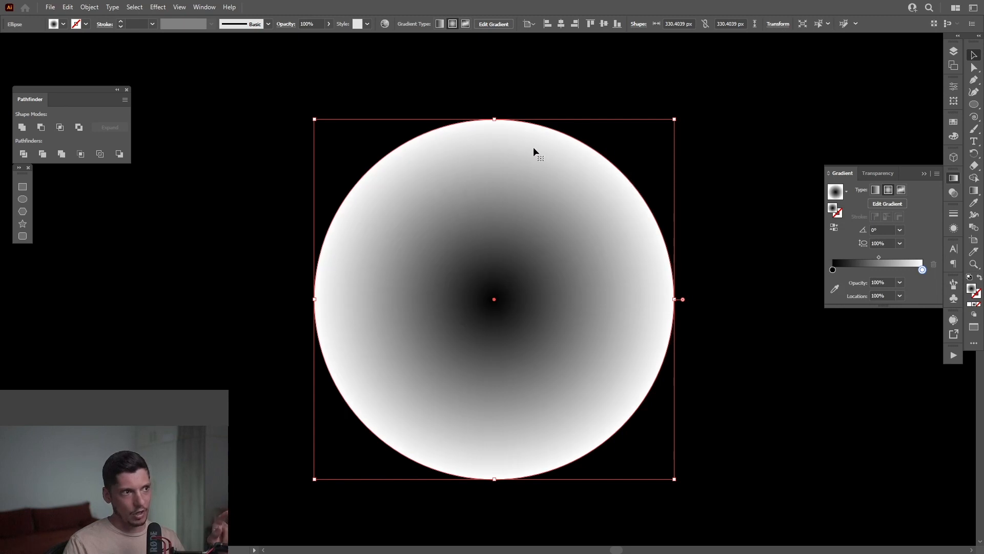
double_click(922, 270)
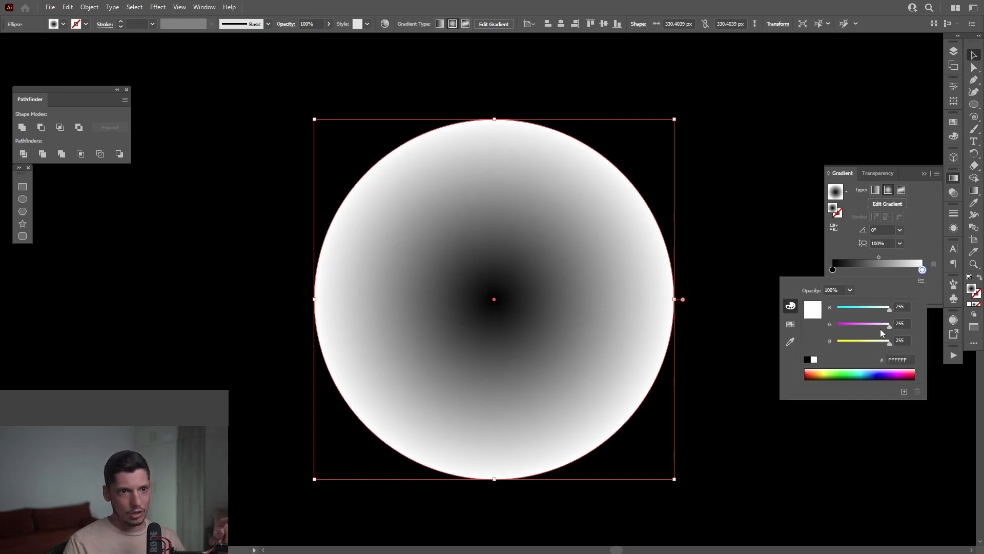
drag(890, 325, 860, 331)
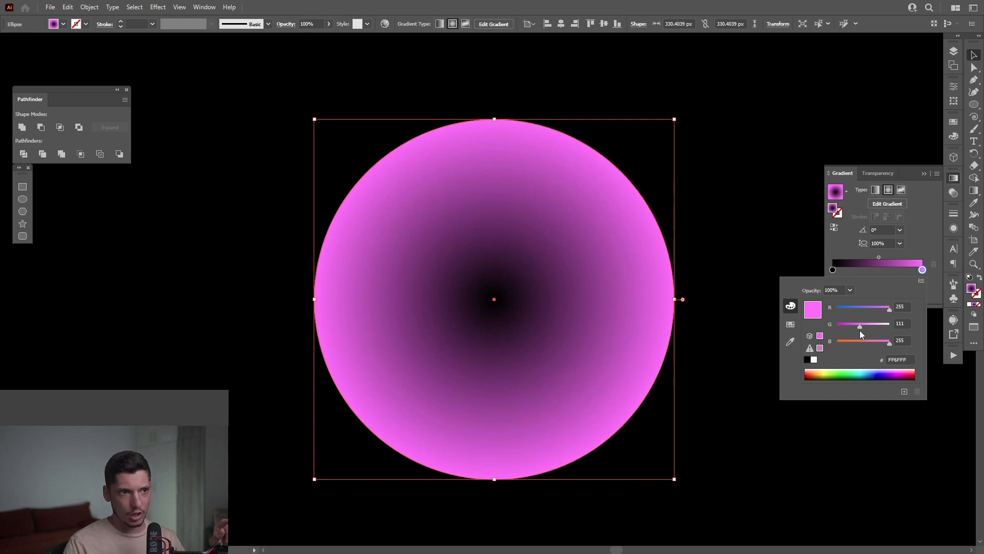
click(901, 360)
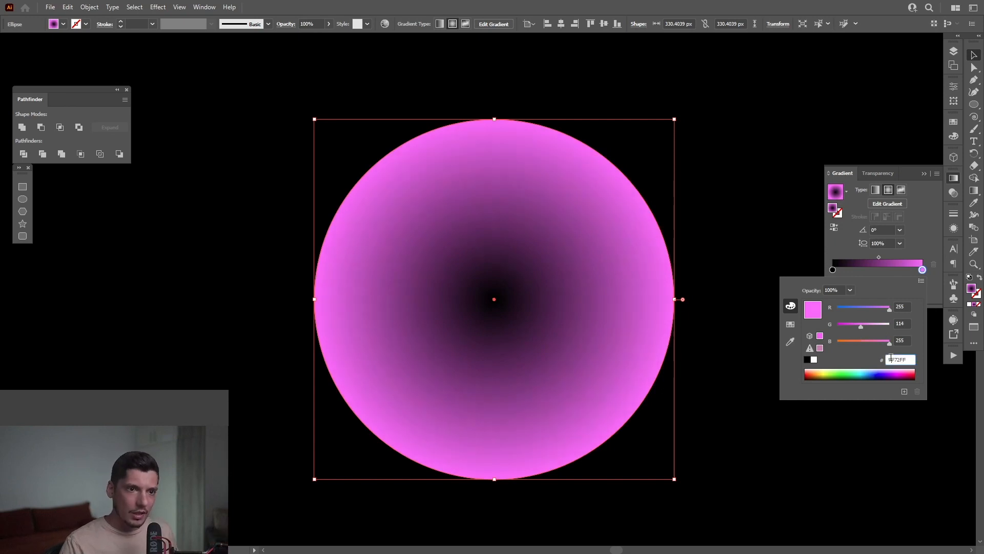
drag(911, 360, 880, 360)
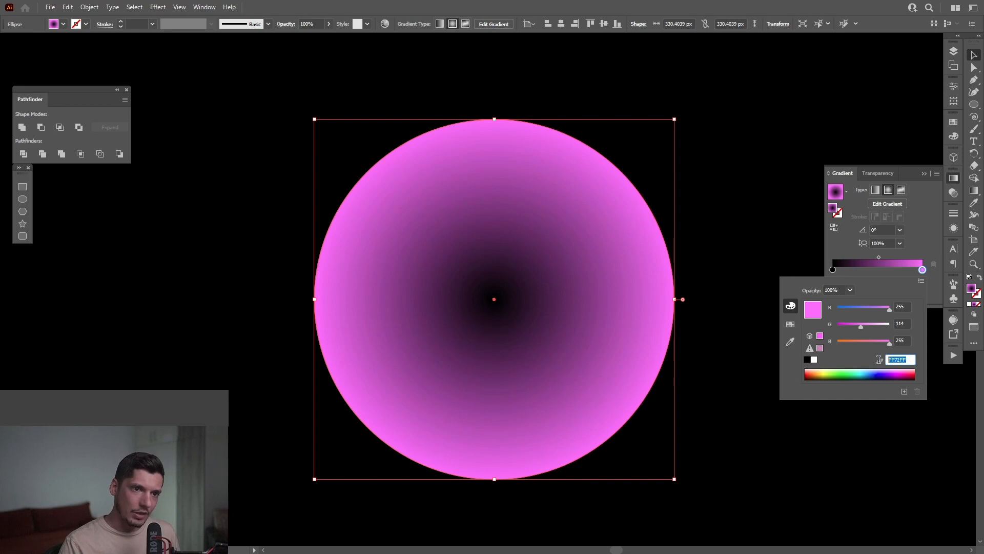
Set the gradient's inner stop to colour FF72FF with 0% opacity.
click(833, 271)
double_click(833, 271)
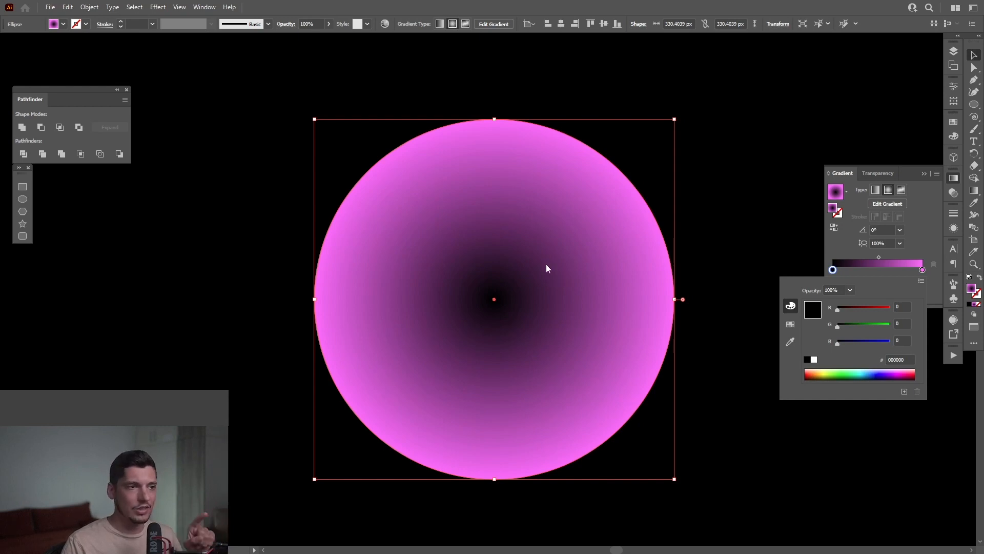
drag(906, 360, 860, 359)
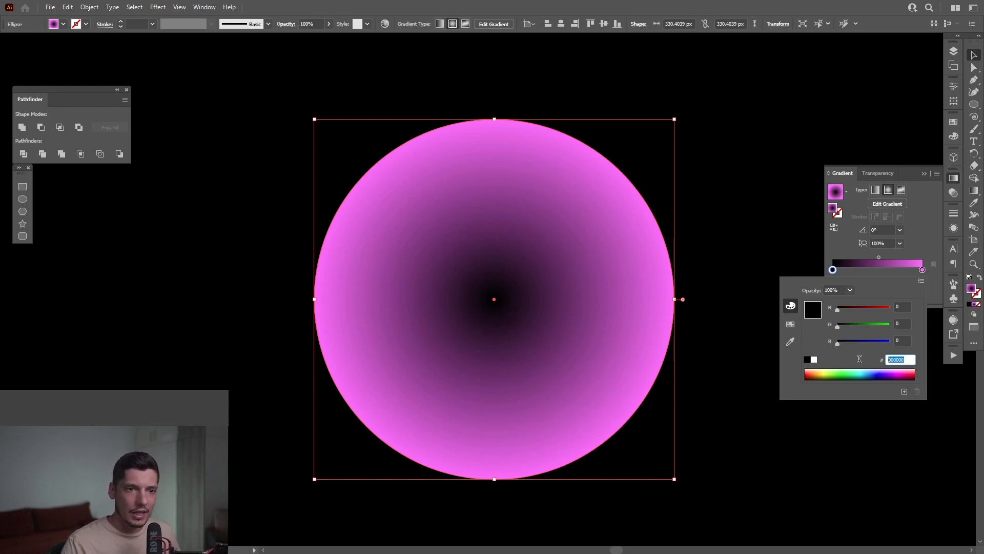
key(ctrl+v)
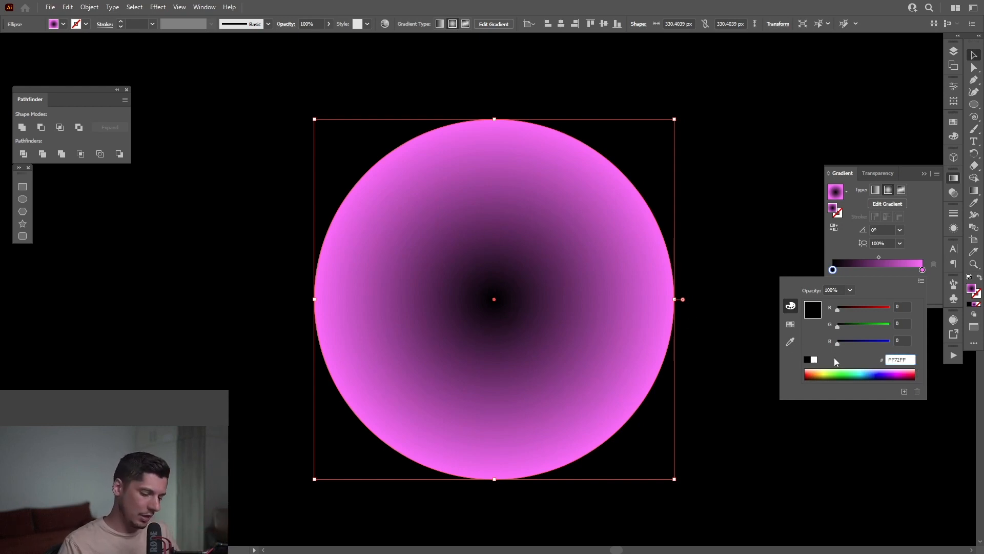
key(Return)
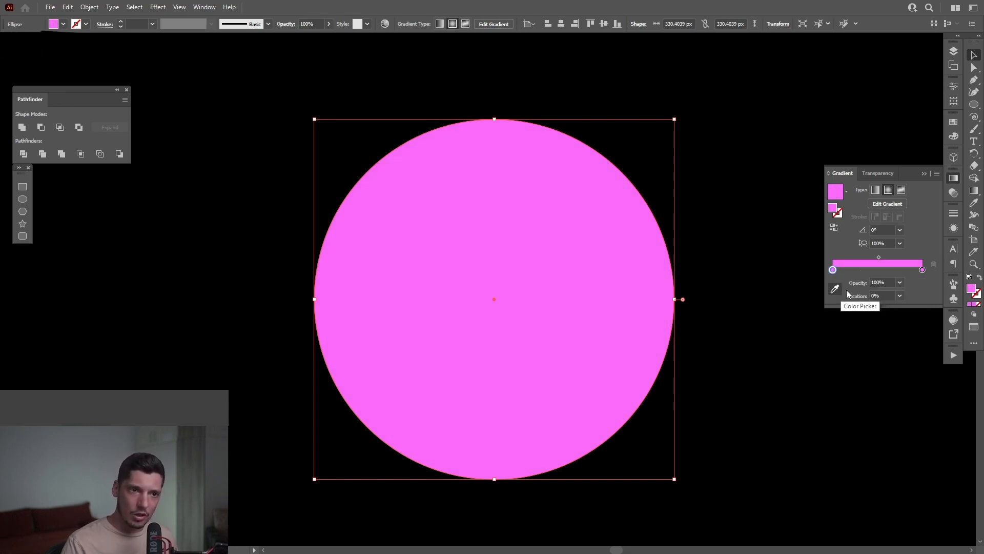
click(900, 283)
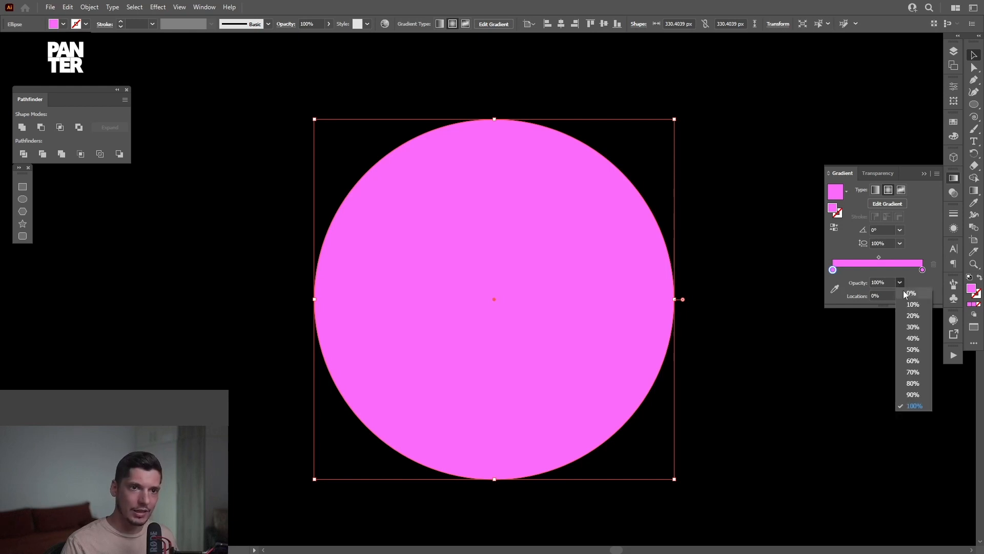
click(905, 293)
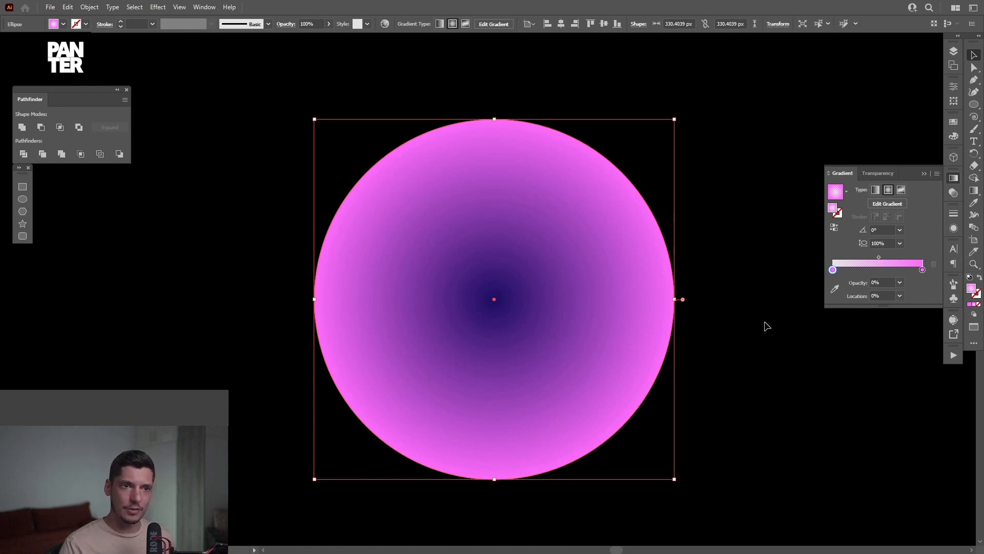
Extend the radial gradient slightly past the circle's edge, shift its midpoint outward and place the transparent stop at about 71%.
key(g)
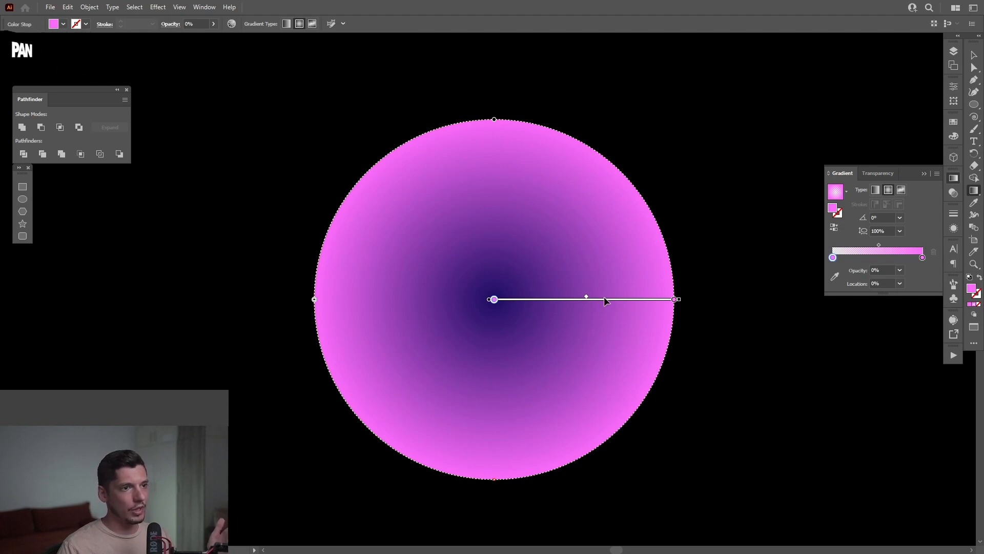
mouse_move(604, 301)
mouse_down()
mouse_move(769, 291)
mouse_move(650, 255)
mouse_move(677, 283)
mouse_move(646, 308)
mouse_move(670, 314)
mouse_move(662, 309)
mouse_up()
key(ctrl+z)
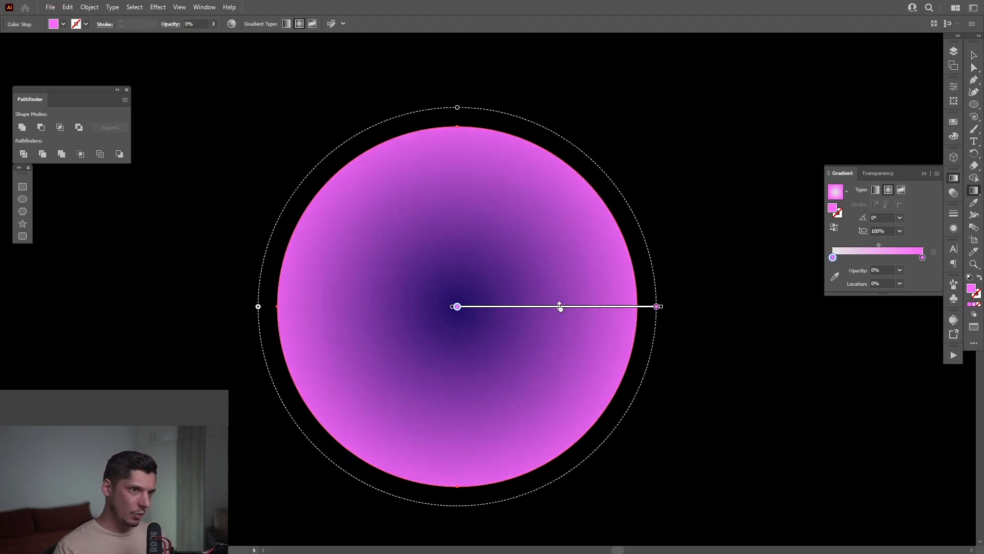
drag(564, 309, 611, 310)
drag(458, 310, 598, 319)
key(v)
click(677, 374)
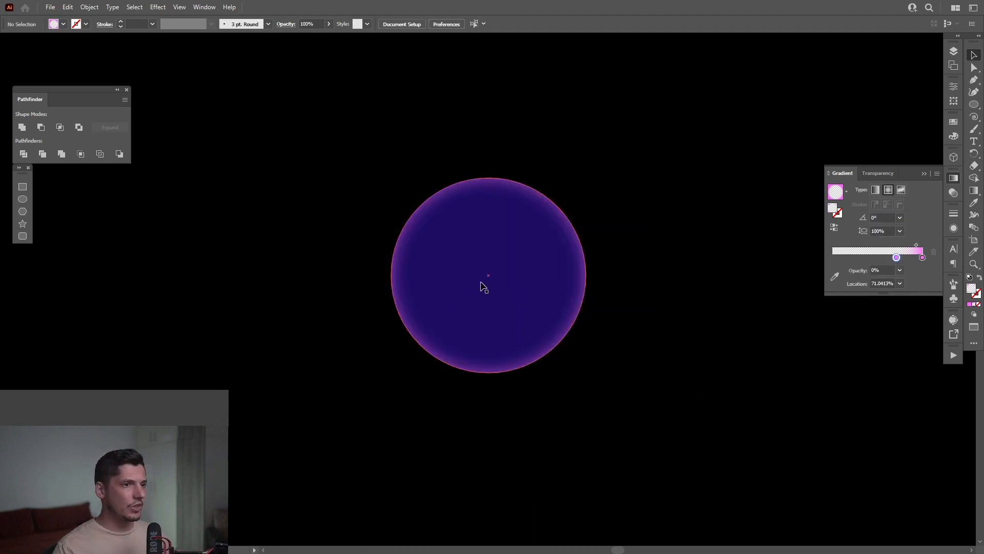
click(483, 287)
key(g)
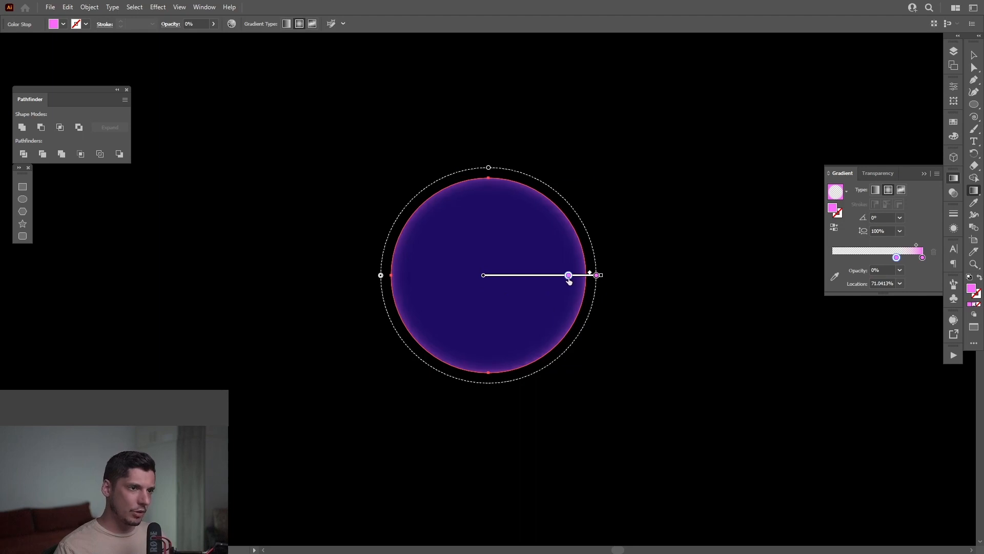
key(v)
click(672, 287)
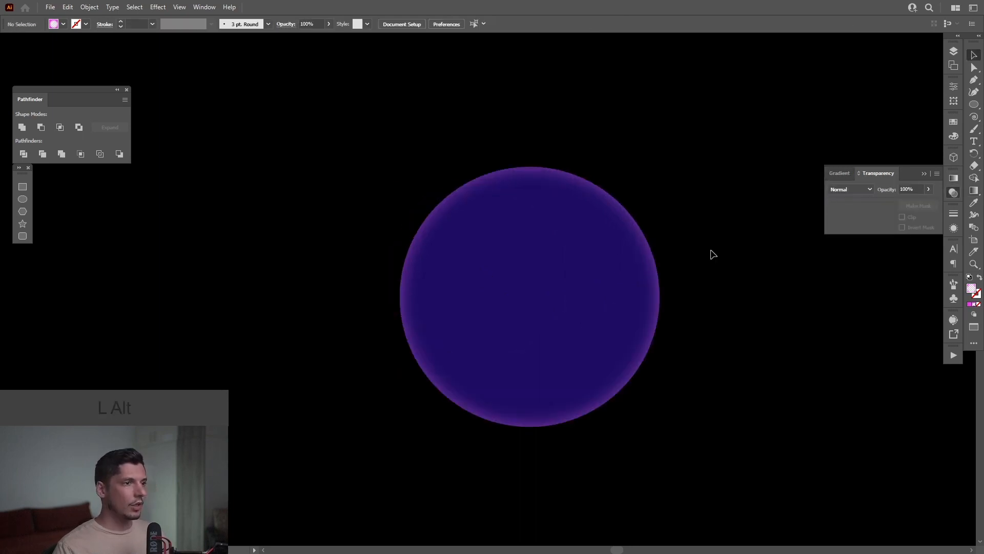
Copy the gradient circle and paste the duplicate directly in front to intensify the pink edge glow.
click(578, 272)
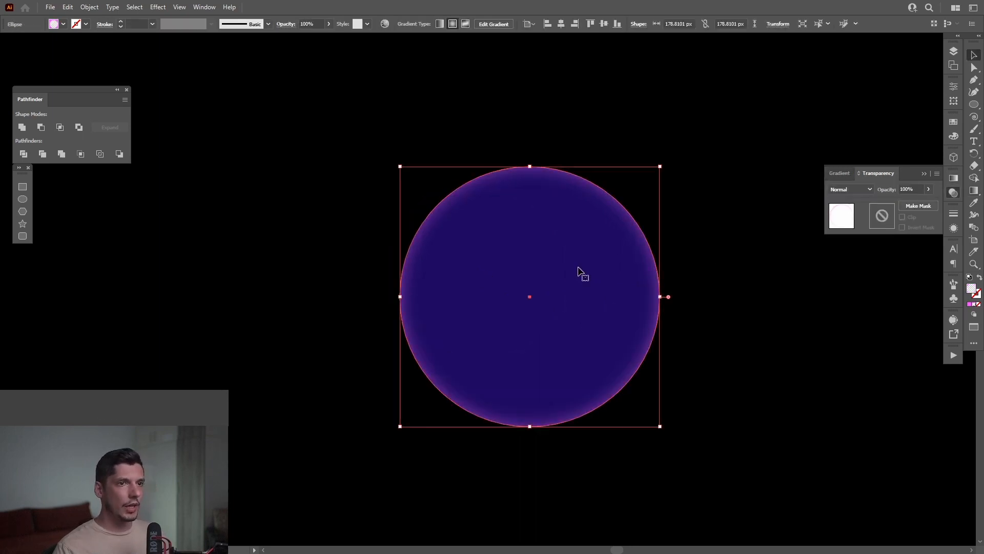
key(ctrl)
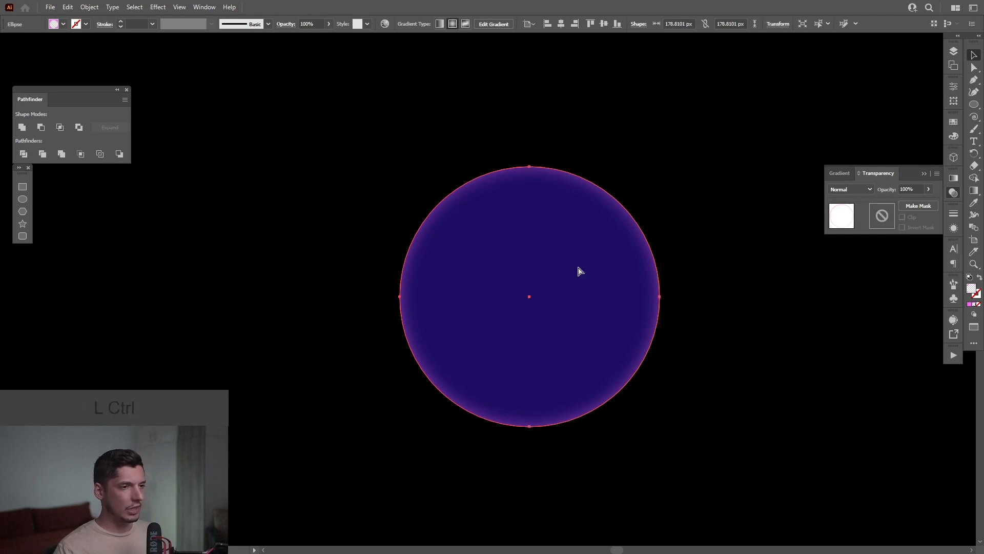
key(ctrl+f)
click(774, 316)
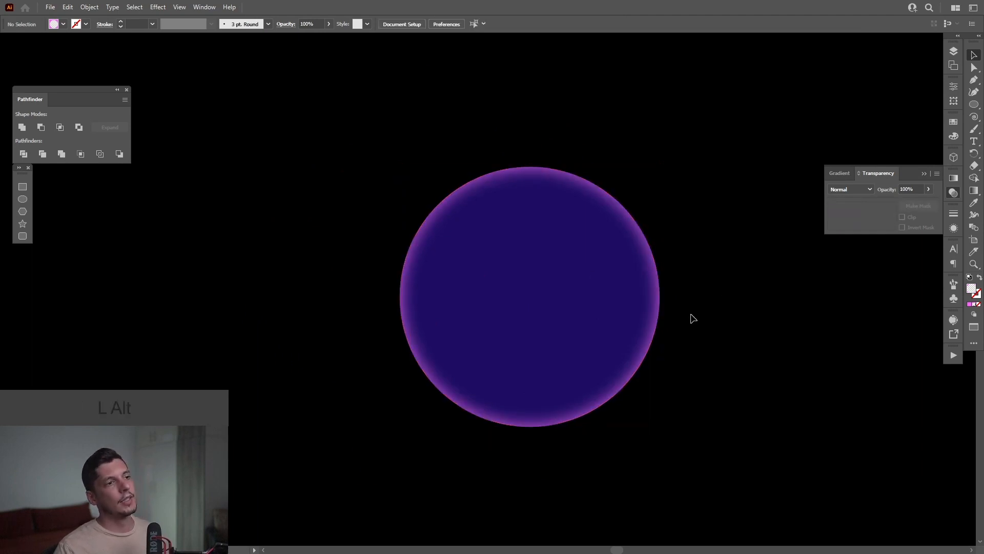
scroll(694, 318, down, 2)
scroll(703, 310, up, 2)
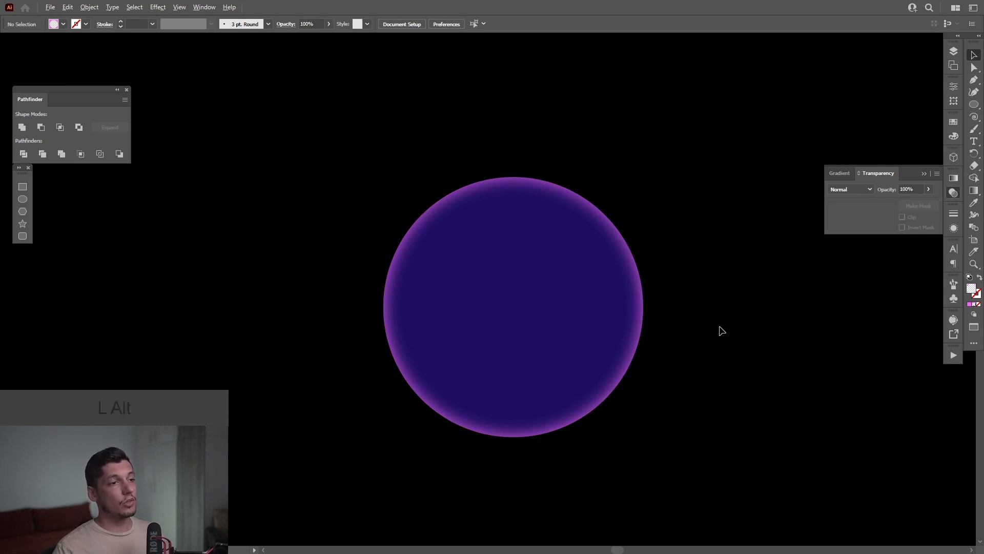
scroll(718, 330, up, 1)
drag(528, 308, 738, 299)
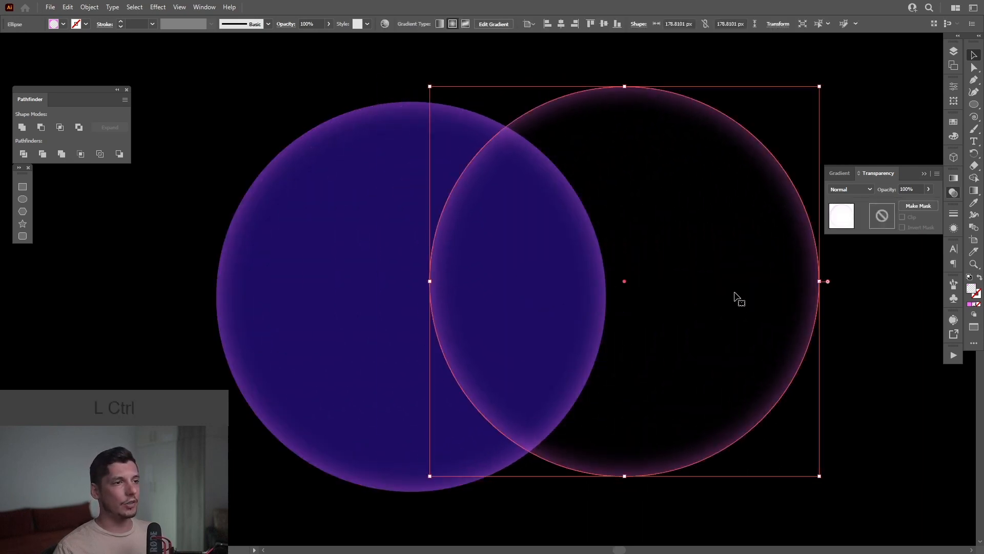
key(ctrl+z)
Move the transparent stop of the front circle's radial gradient outward to about 85% to thin the pink edge glow.
click(719, 334)
drag(719, 334, 762, 323)
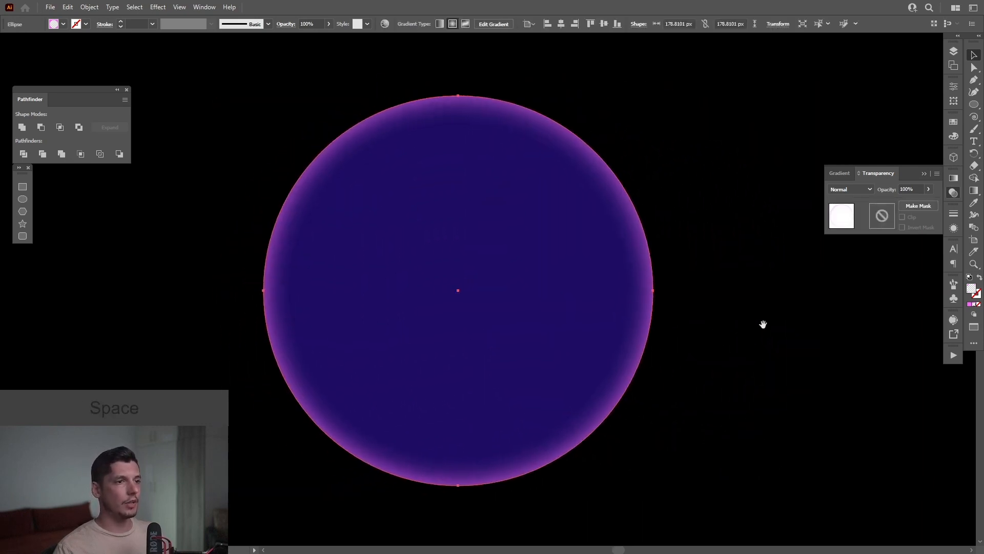
click(629, 332)
key(g)
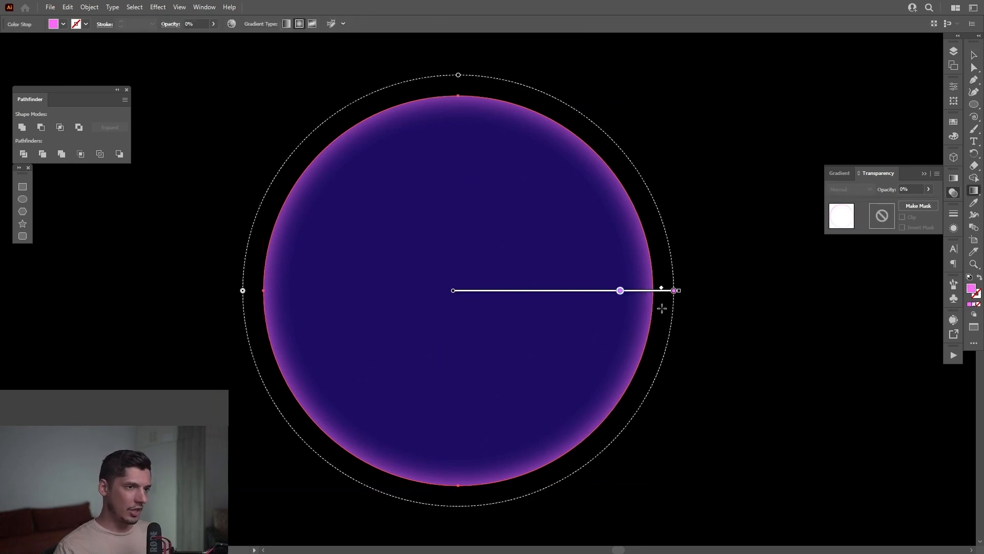
drag(622, 295, 645, 296)
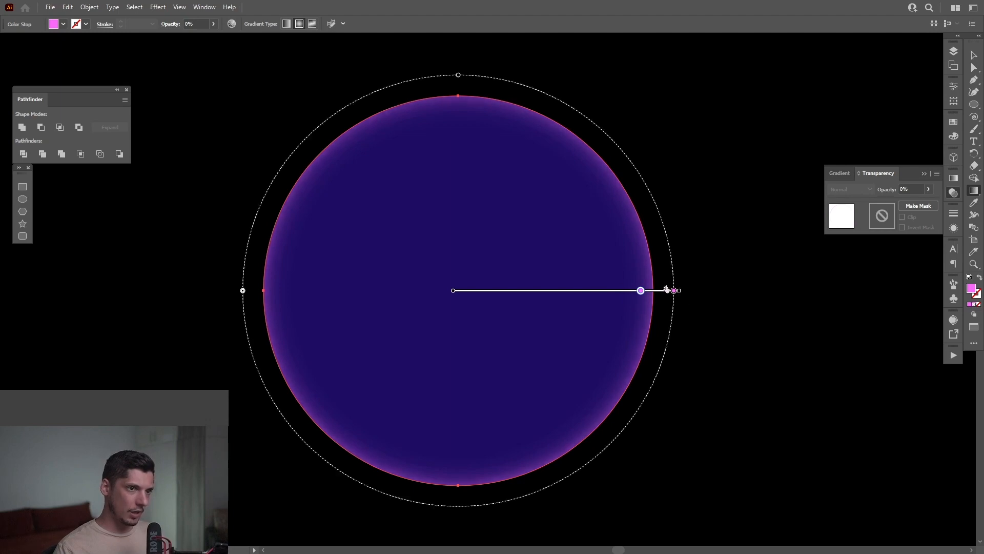
key(v)
click(791, 377)
scroll(687, 319, down, 1)
scroll(405, 240, down, 1)
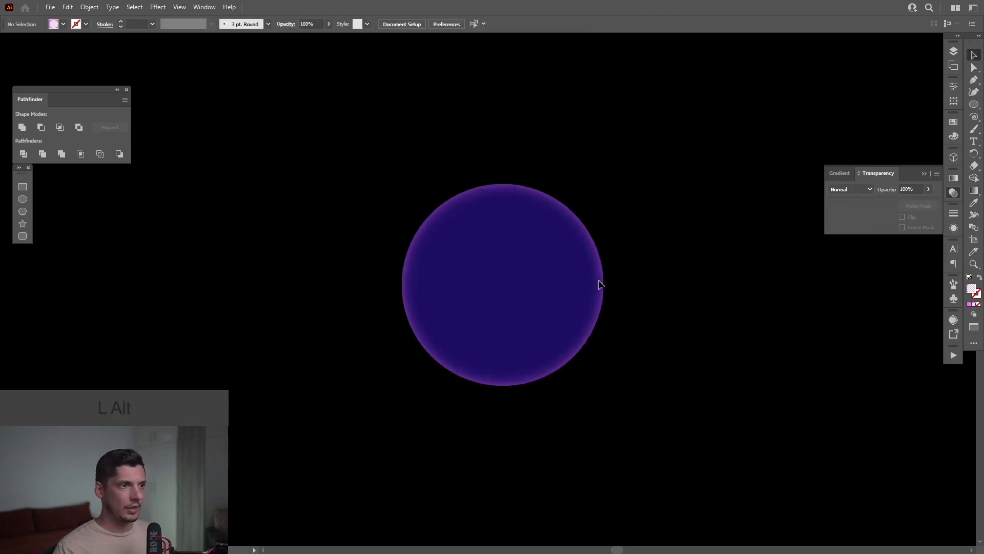
scroll(571, 268, up, 1)
Place the transparent stop of the front circle's pink gradient at 0% so the glow fades from the centre.
ctrl+click(572, 272)
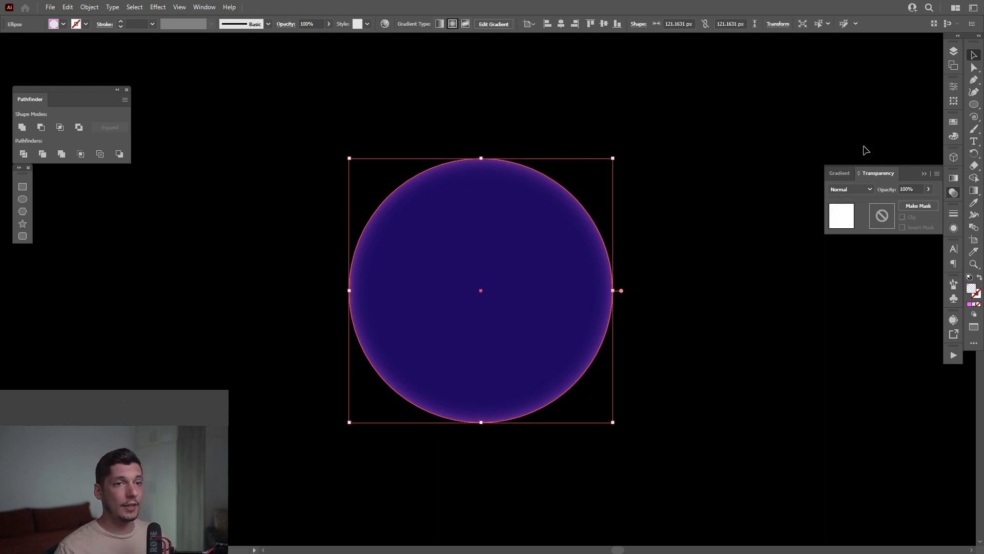
click(954, 179)
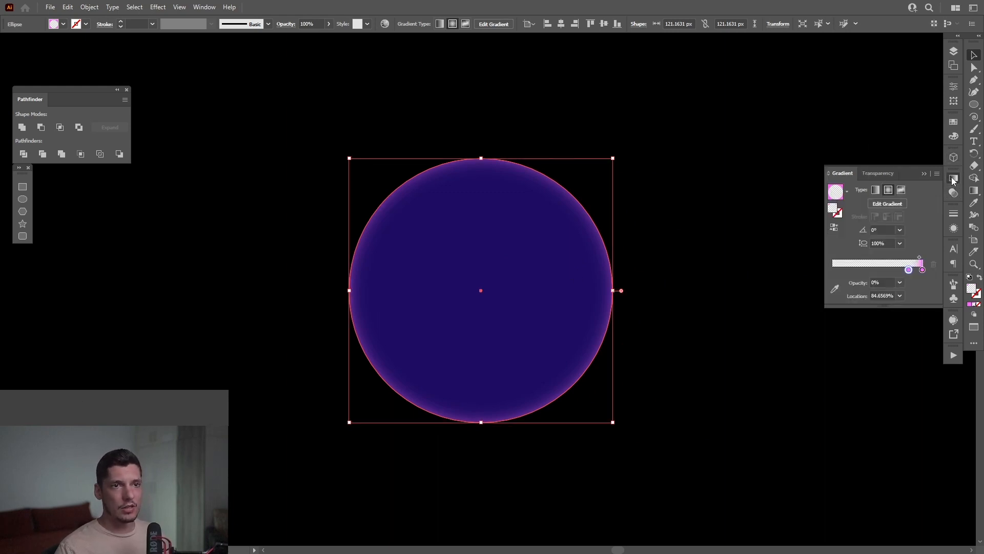
drag(909, 270, 800, 276)
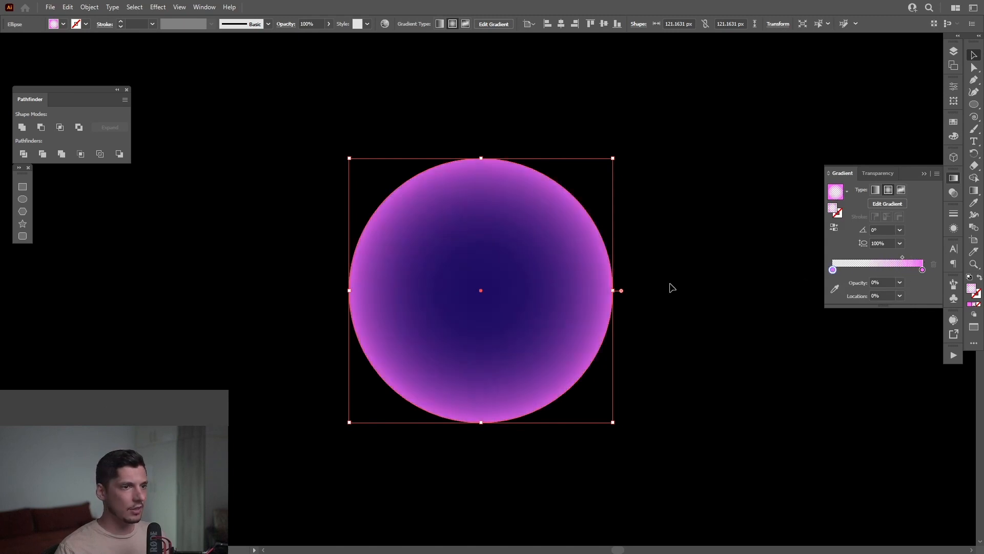
Enlarge the radial gradient beyond the circle and shift its centre down-left to concentrate the pink glow on the circle's upper-right edge.
key(g)
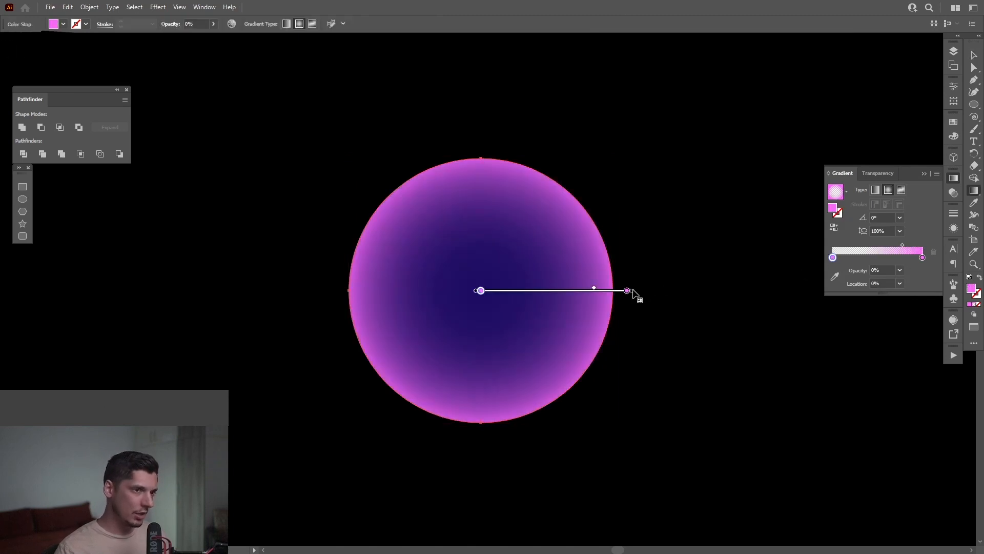
mouse_move(650, 290)
mouse_down()
mouse_move(676, 290)
mouse_move(660, 272)
mouse_move(672, 262)
mouse_move(623, 319)
mouse_up()
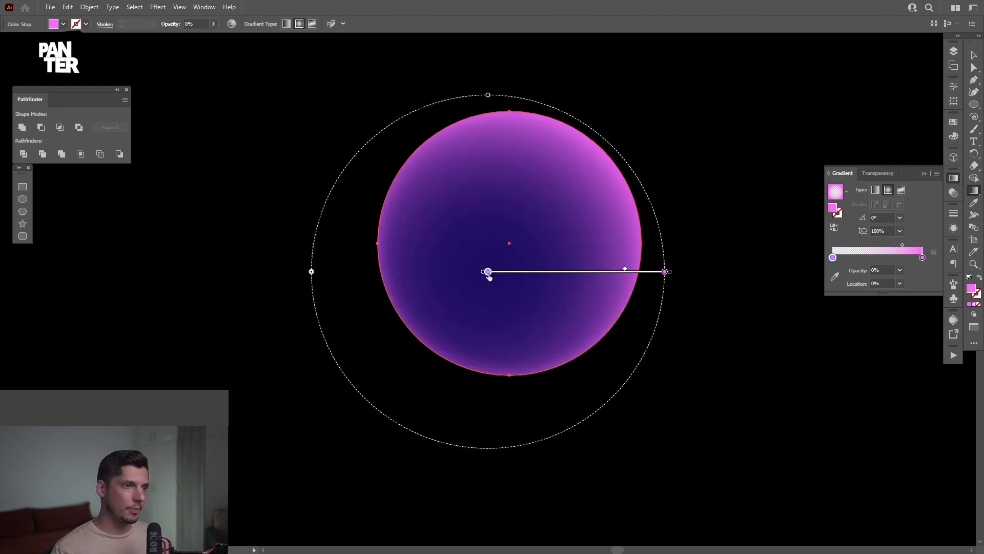
mouse_move(489, 274)
mouse_down()
mouse_move(543, 280)
mouse_move(487, 284)
mouse_move(534, 283)
mouse_move(518, 285)
mouse_up()
key(ctrl+shift+a)
drag(664, 259, 669, 293)
Paste a copy of the glow circle in front and rotate it 180° to light the sphere's lower-left edge.
click(586, 297)
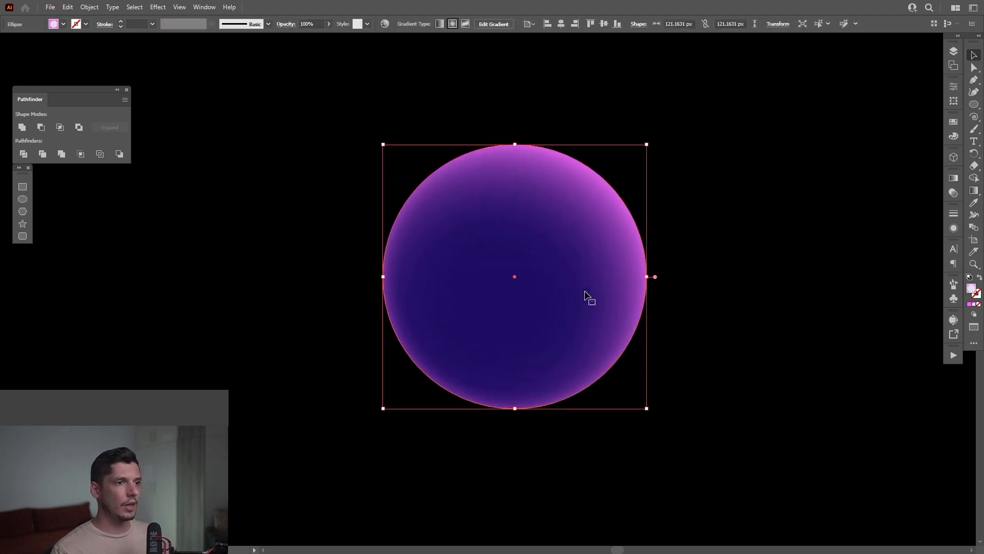
key(ctrl)
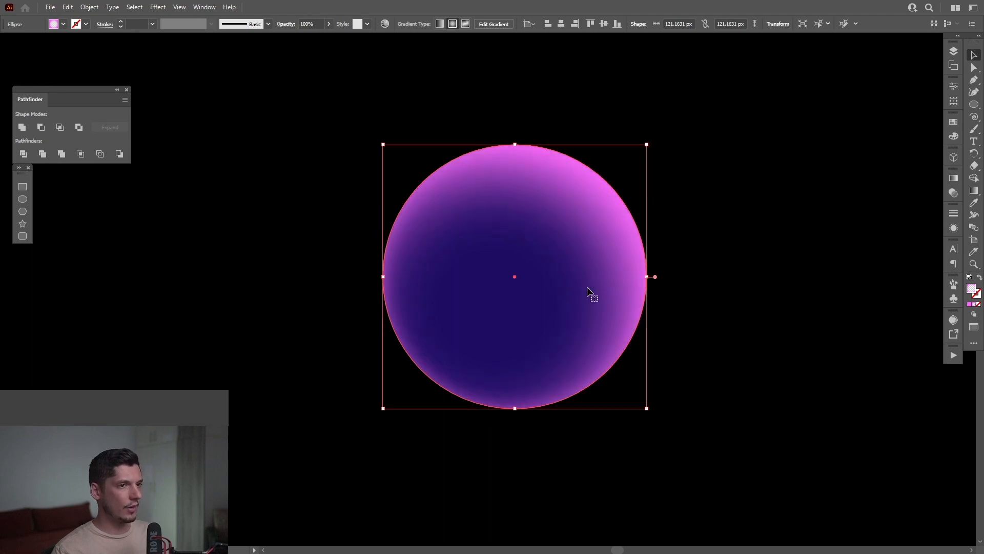
key(shift)
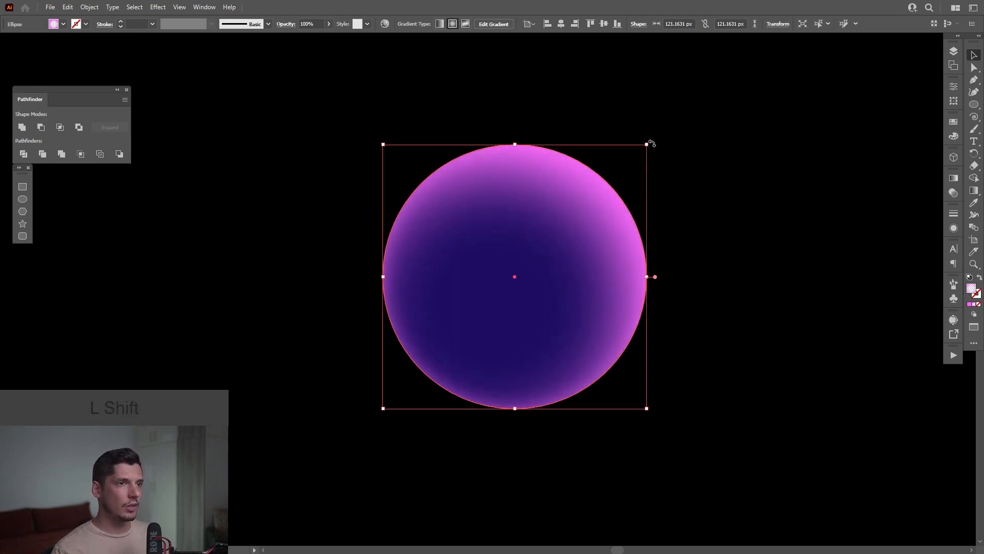
drag(652, 143, 393, 409)
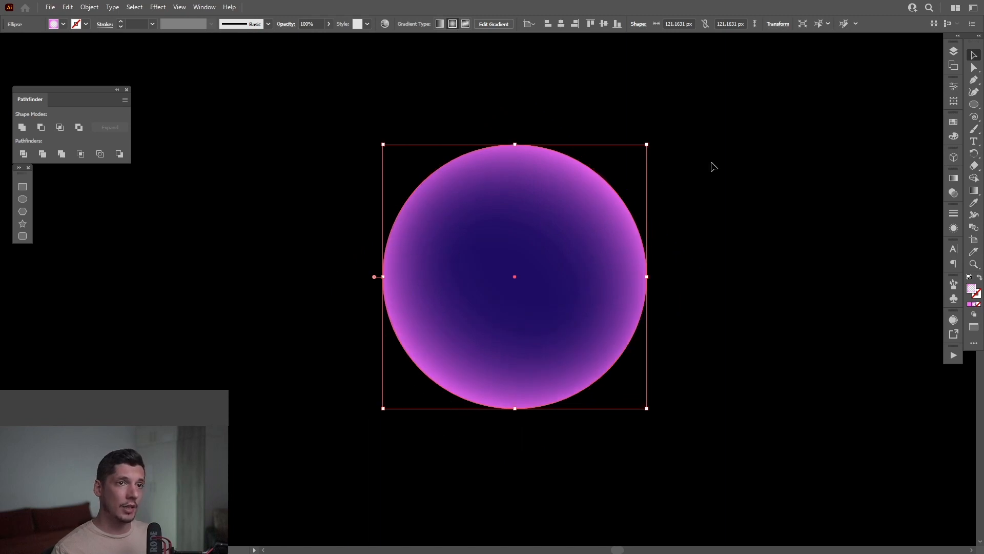
Set the rotated glow circle's blending mode to Overlay.
click(955, 196)
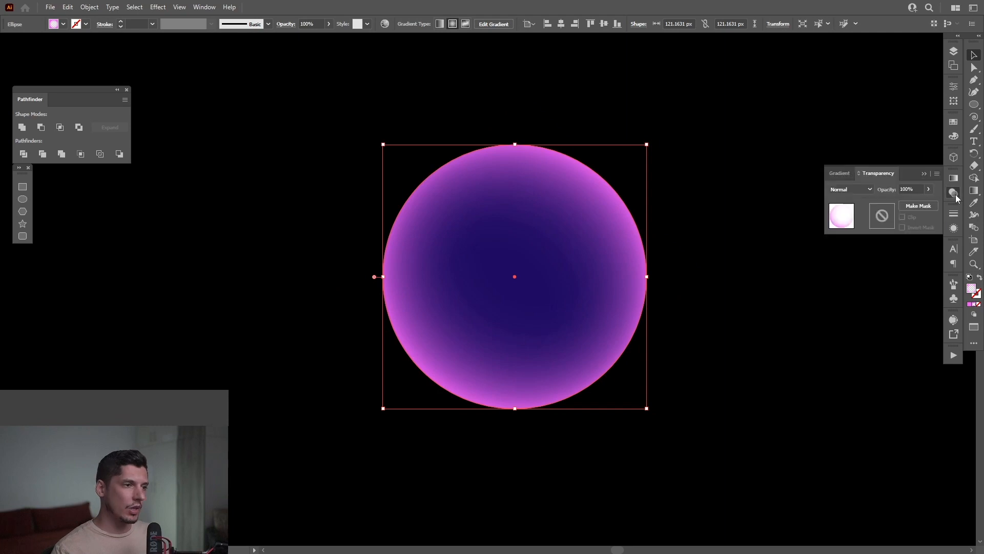
click(854, 191)
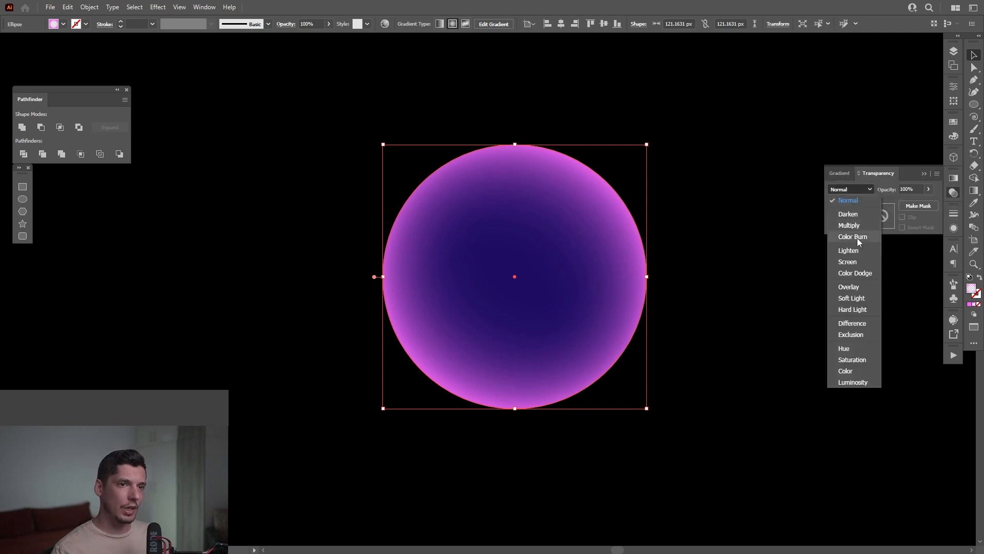
click(856, 288)
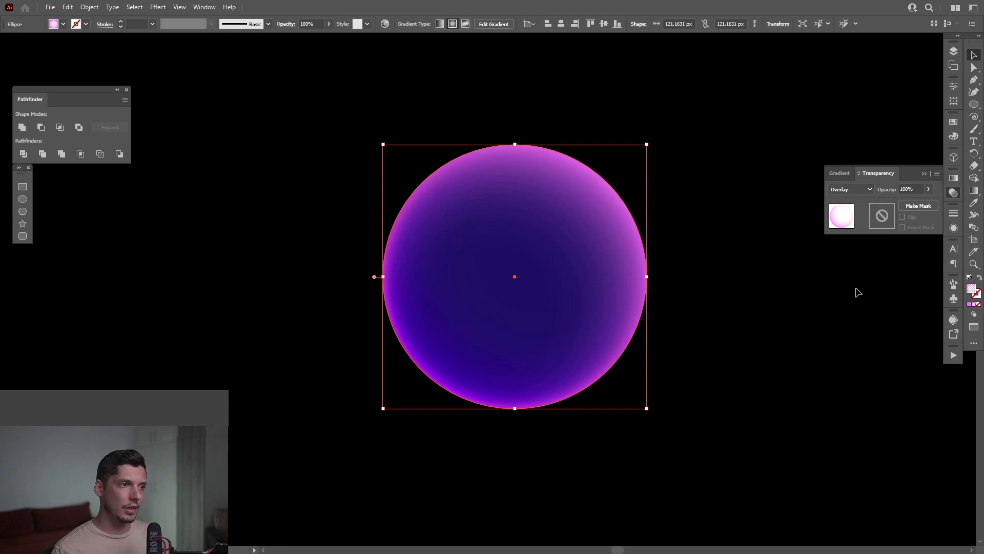
click(721, 329)
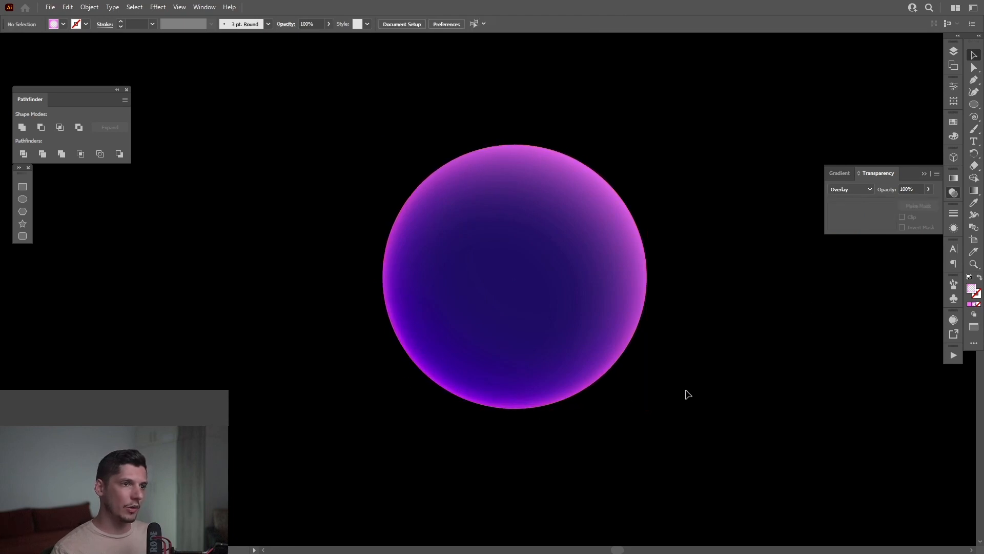
Copy the Overlay glow circle and paste the duplicate in front to intensify the lower-left glow.
scroll(686, 392, down, 2)
drag(685, 387, 551, 256)
scroll(565, 220, up, 2)
drag(565, 222, 697, 301)
ctrl+click(502, 342)
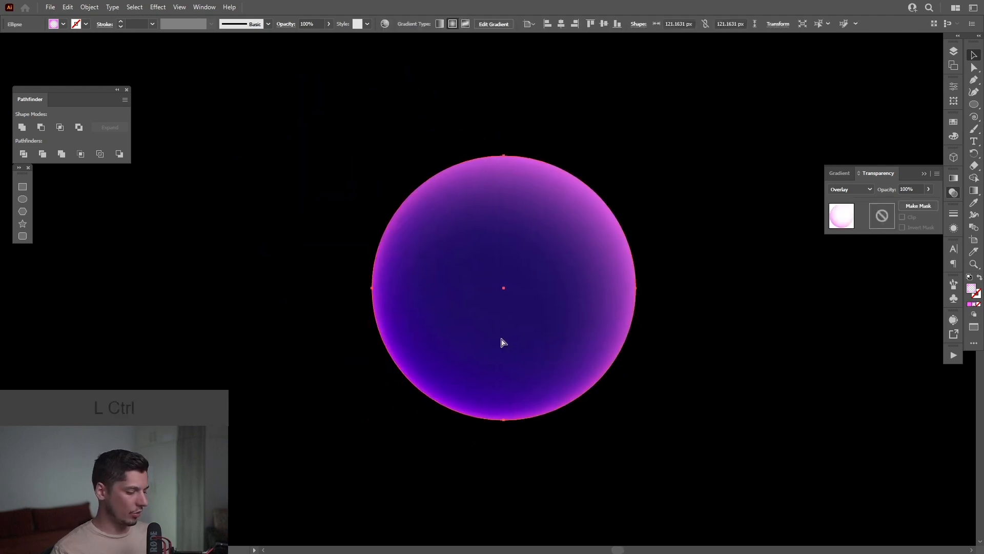
scroll(503, 340, down, 2)
click(620, 375)
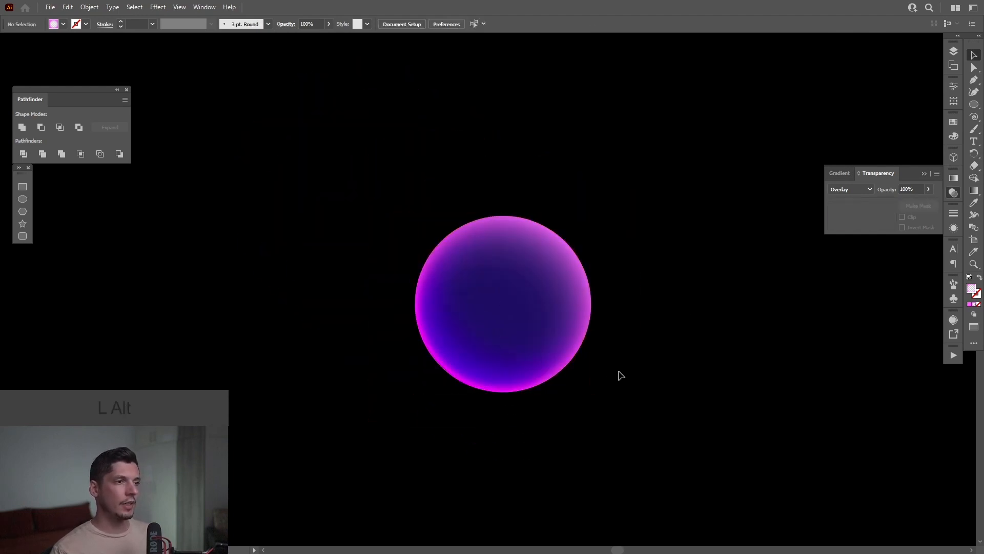
Rotate the topmost Overlay circle 180° to put its glow on the upper-right edge, and set its opacity to 32%.
scroll(619, 374, up, 1)
scroll(620, 373, down, 1)
click(574, 288)
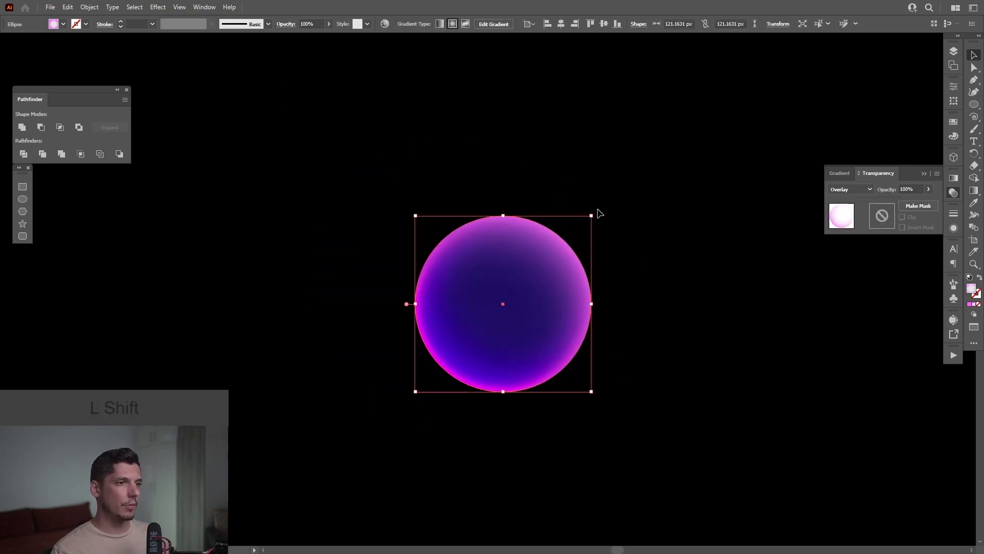
drag(595, 212, 416, 442)
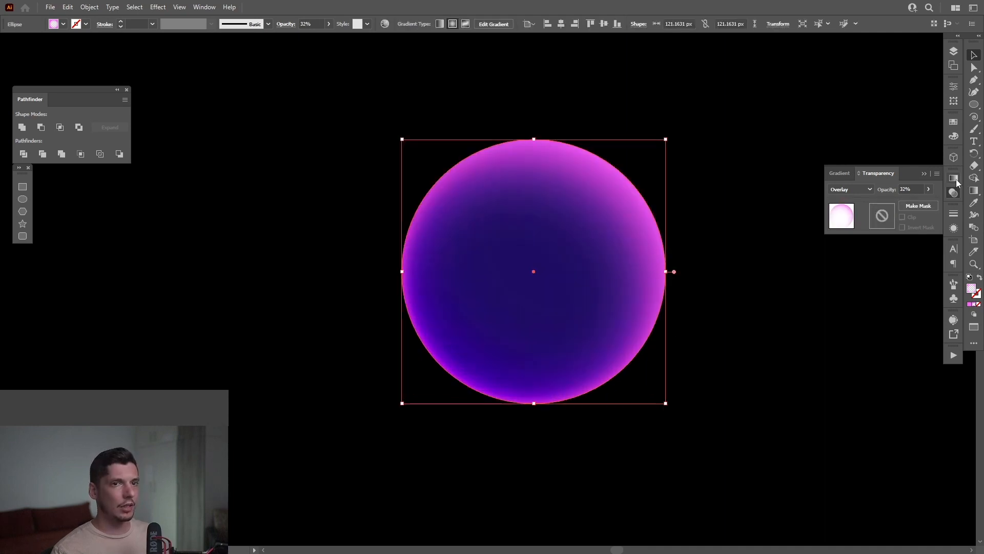
Recolour both gradient stops of the top circle to white FFFFFF, raising the green value to 255.
click(954, 179)
click(923, 270)
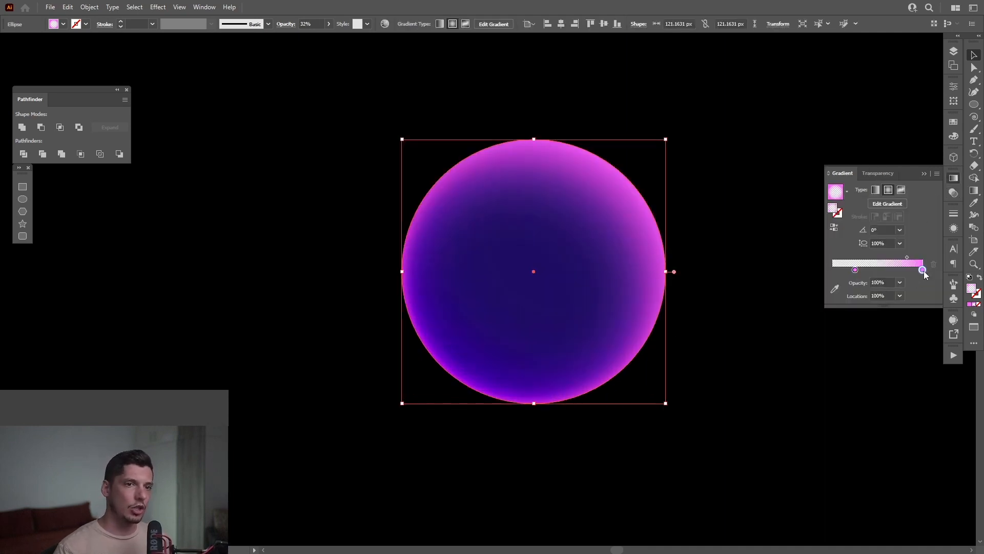
double_click(923, 270)
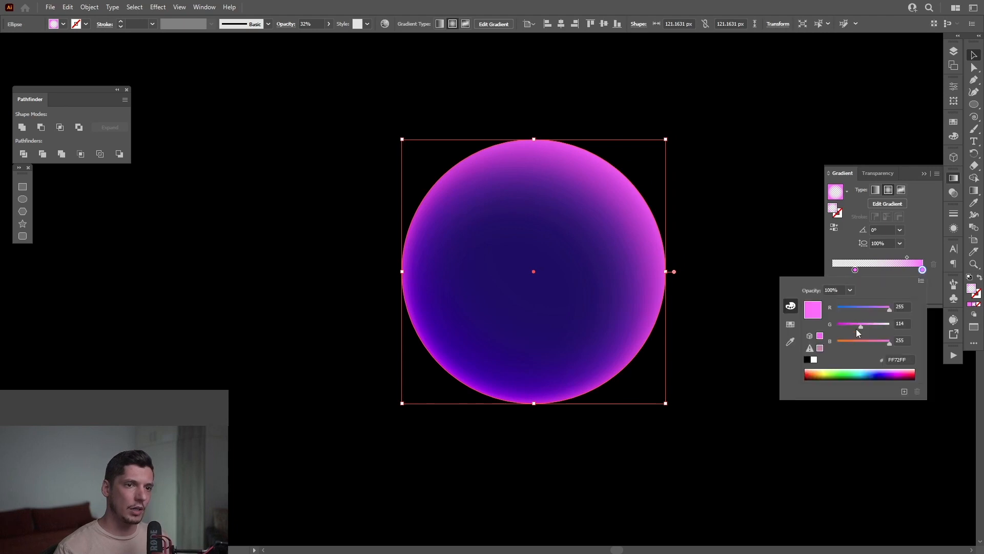
drag(861, 326, 890, 326)
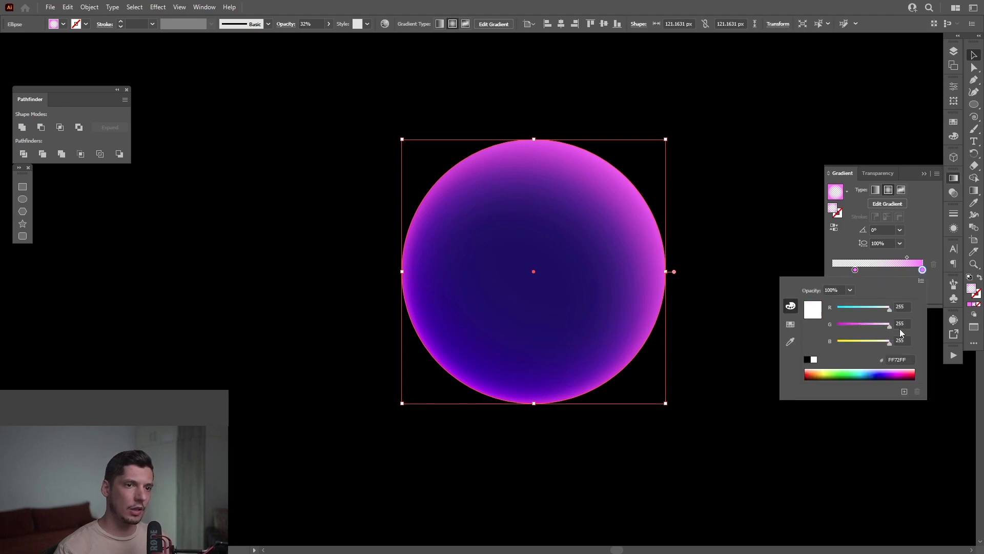
double_click(856, 270)
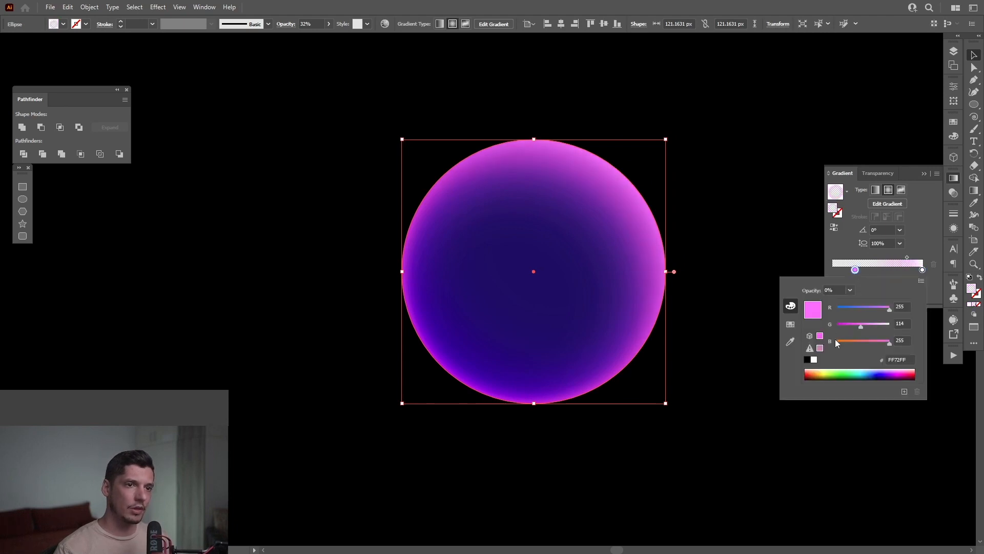
drag(862, 326, 891, 326)
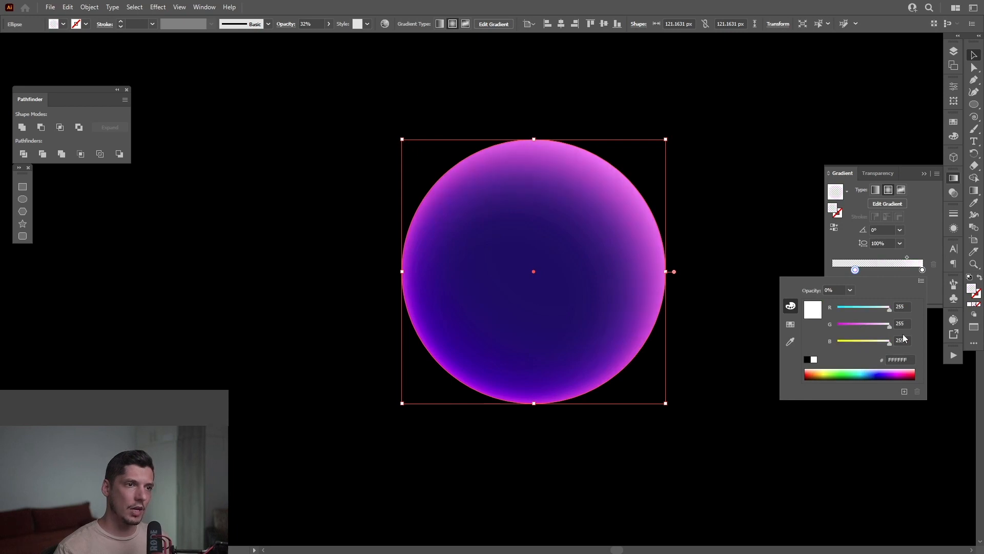
Set the white gradient circle's blending mode to Normal.
click(955, 195)
click(954, 193)
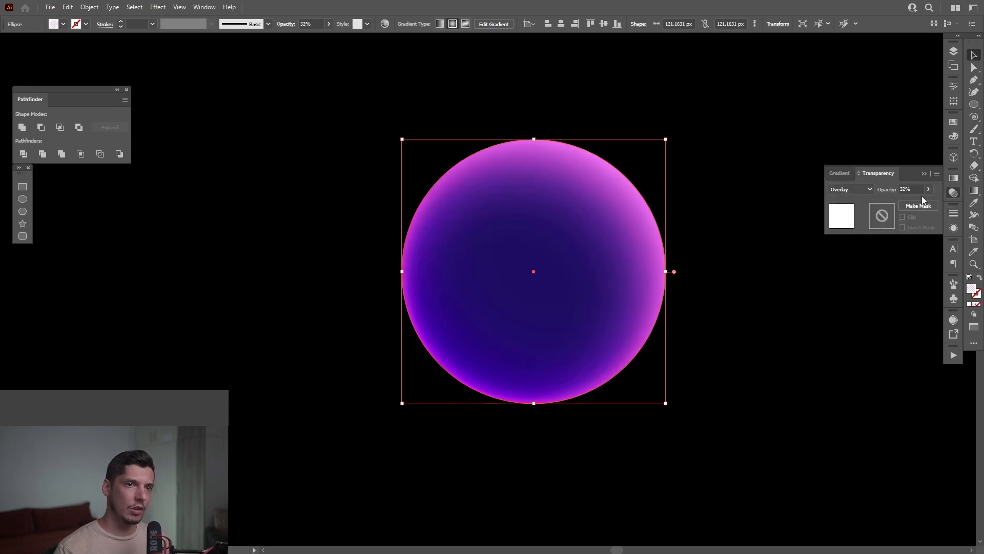
click(853, 191)
click(852, 201)
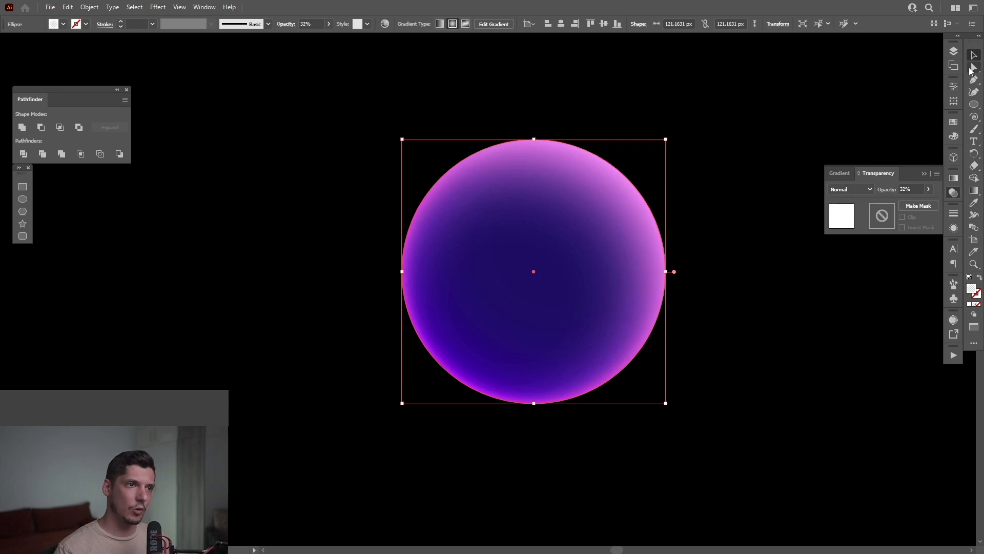
click(755, 159)
Move the white gradient's transparent stop outward, close to the outer stop, to narrow the highlight on the upper-right edge.
click(629, 217)
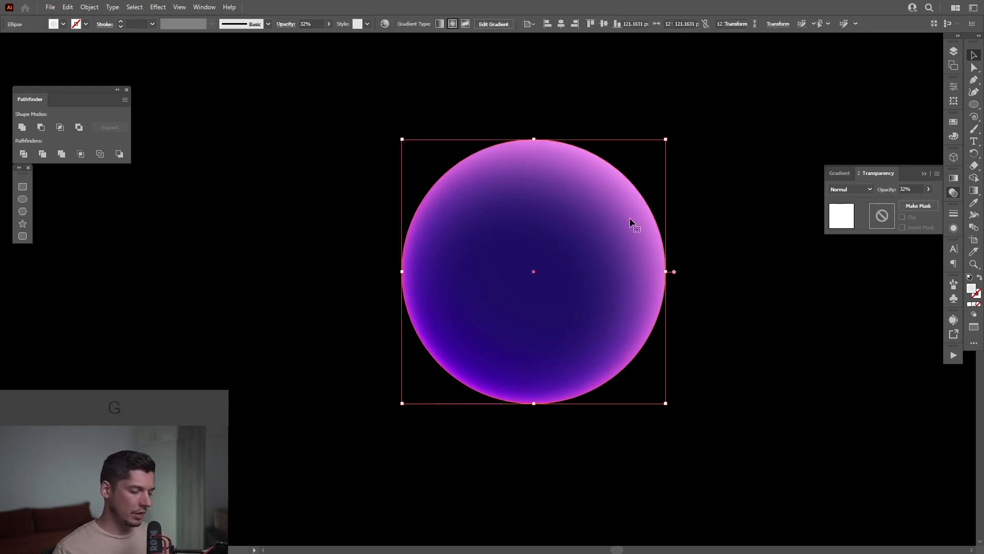
key(g)
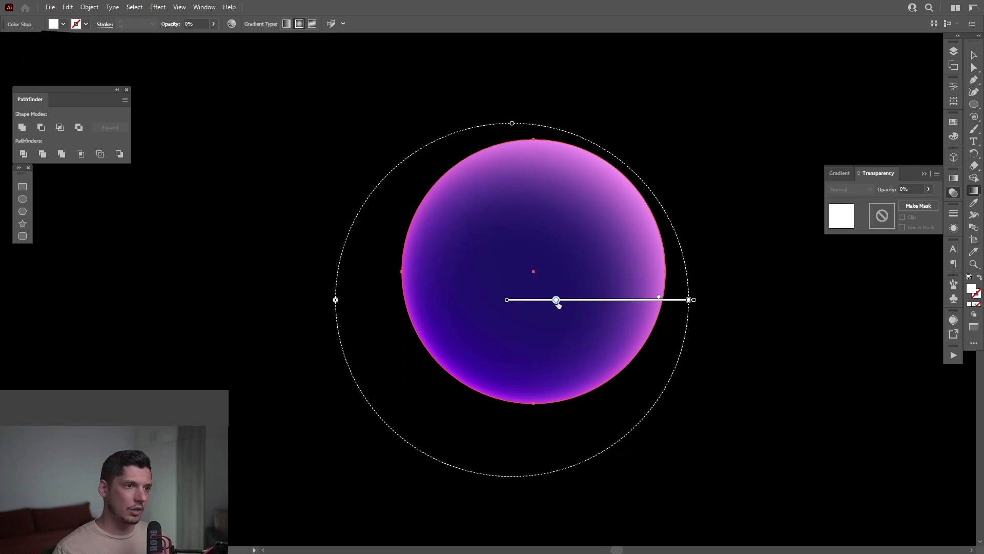
drag(556, 299, 655, 317)
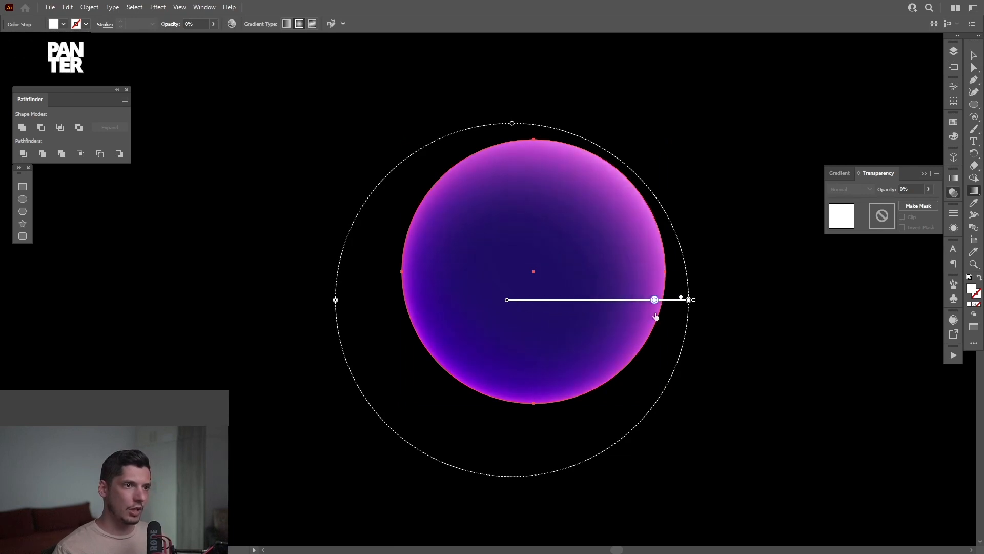
click(973, 55)
key(ctrl+plus)
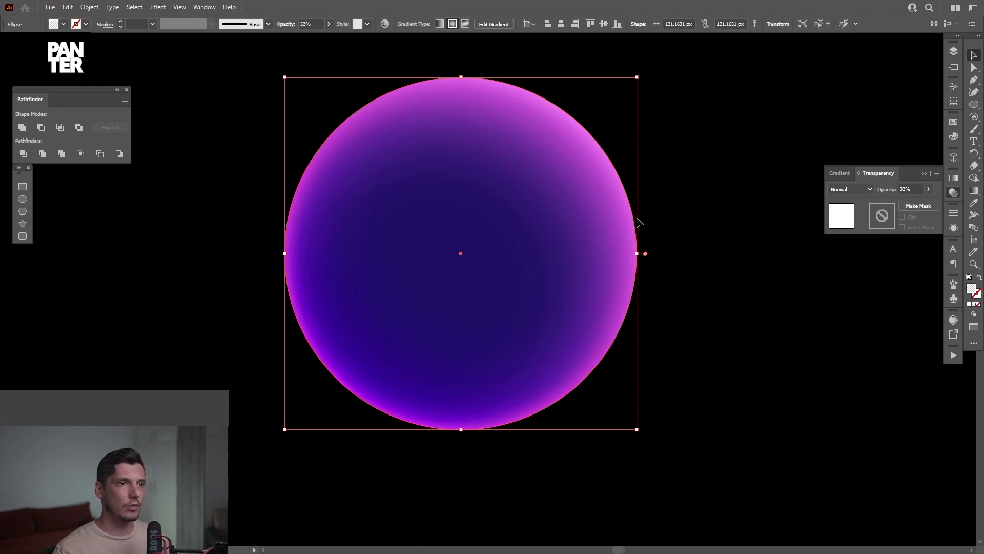
key(g)
click(667, 290)
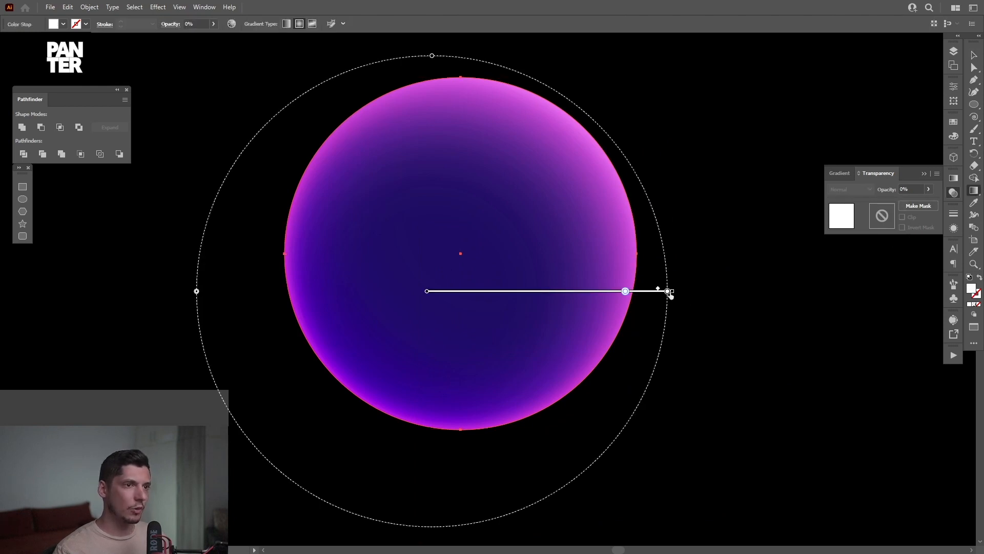
mouse_move(625, 291)
mouse_down()
mouse_move(612, 291)
mouse_move(654, 291)
mouse_up()
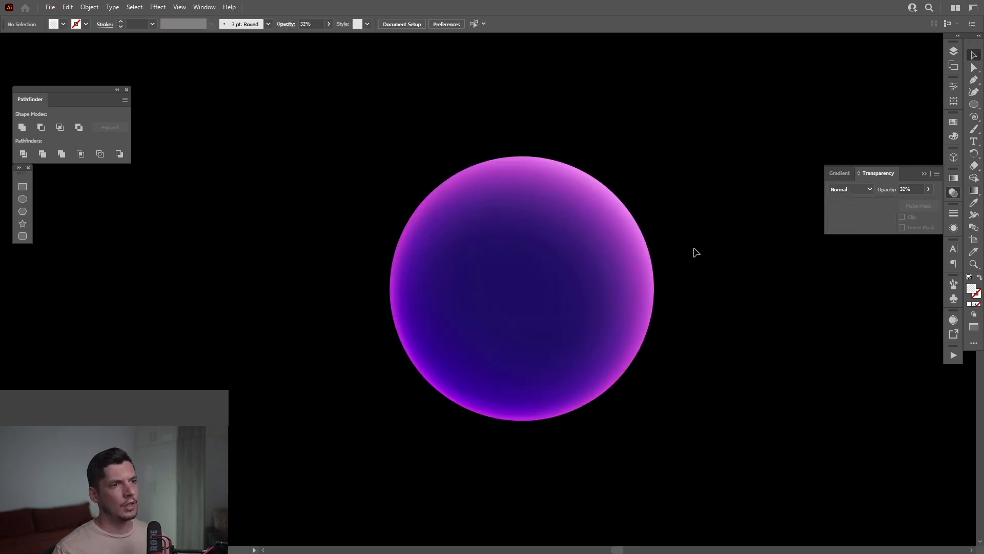
Select all the stacked circles of the sphere and group them.
drag(752, 154, 389, 372)
right_click(498, 302)
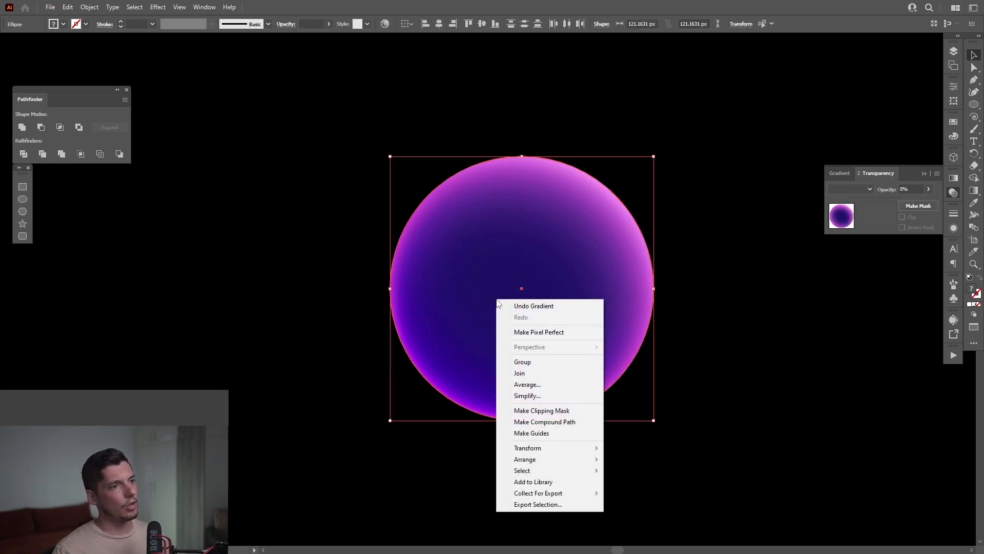
click(546, 362)
Make a smaller copy of the sphere group, about 67 px wide, inside the large sphere near its right edge.
scroll(595, 333, up, 1)
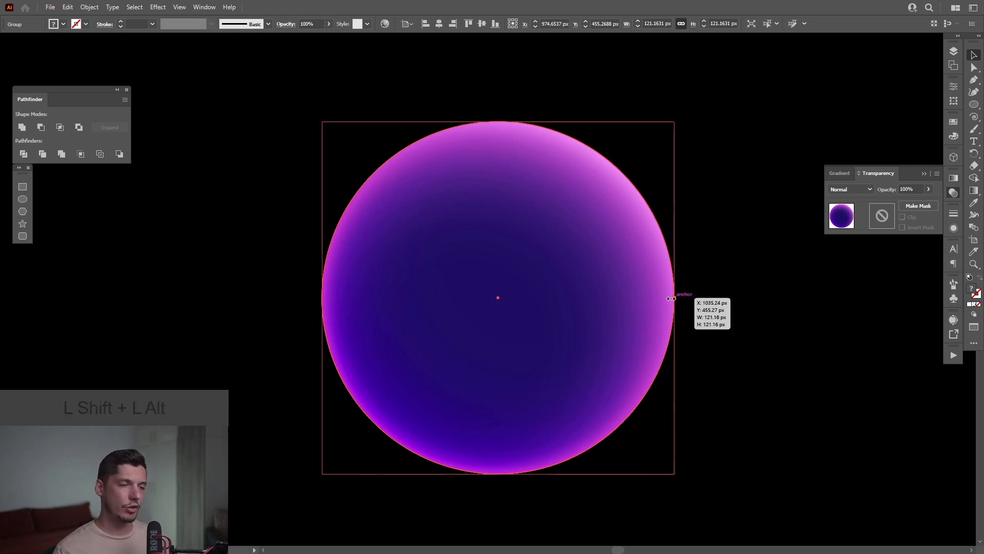
drag(676, 298, 653, 300)
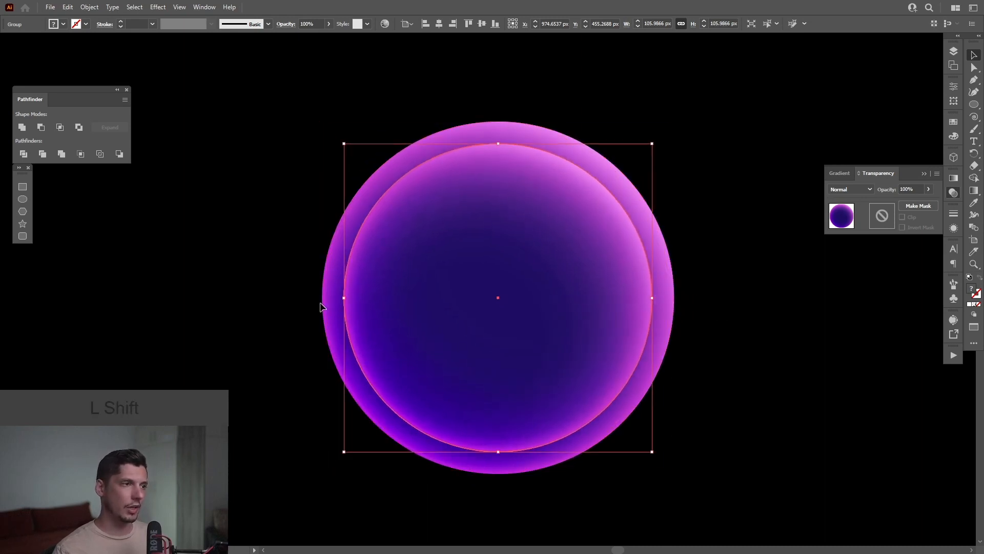
drag(344, 303, 458, 319)
click(699, 331)
drag(699, 331, 700, 326)
scroll(700, 326, down, 1)
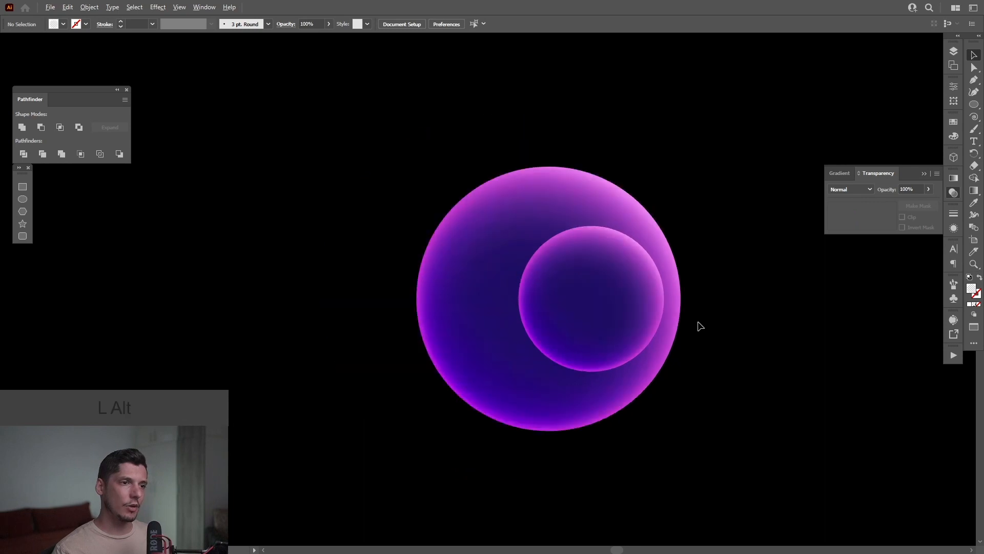
scroll(700, 327, up, 1)
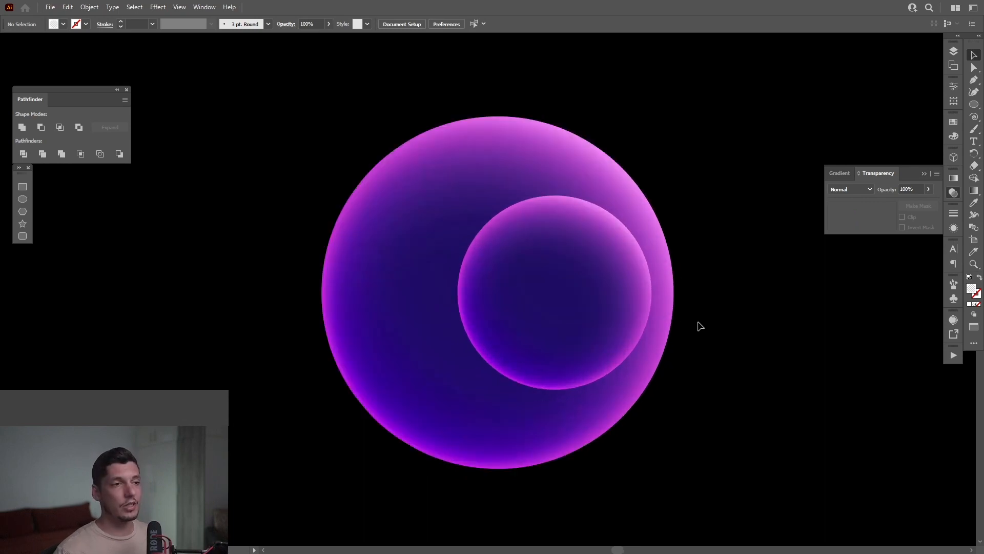
Move the small inner sphere about 2 px horizontally towards the large sphere's right edge.
click(528, 301)
scroll(546, 326, up, 1)
drag(546, 327, 555, 327)
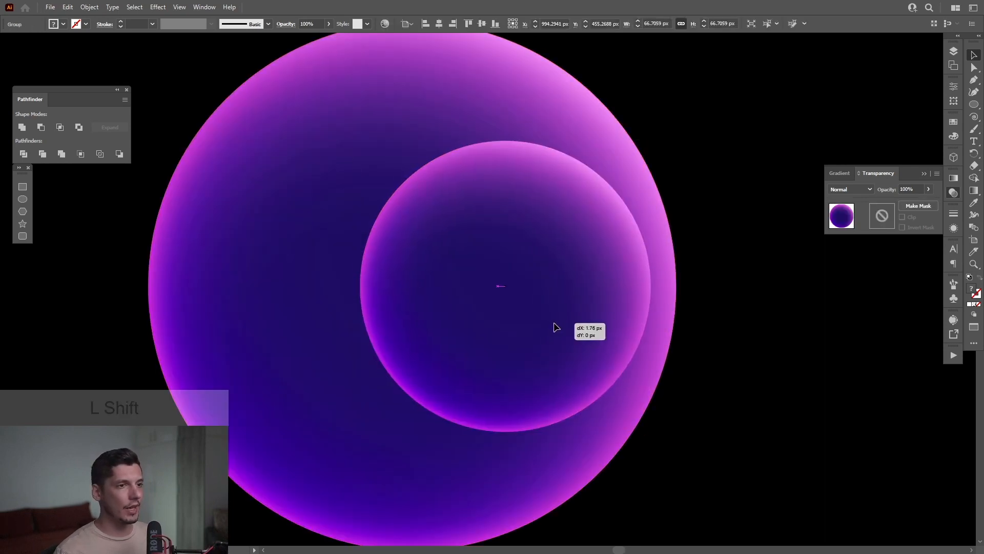